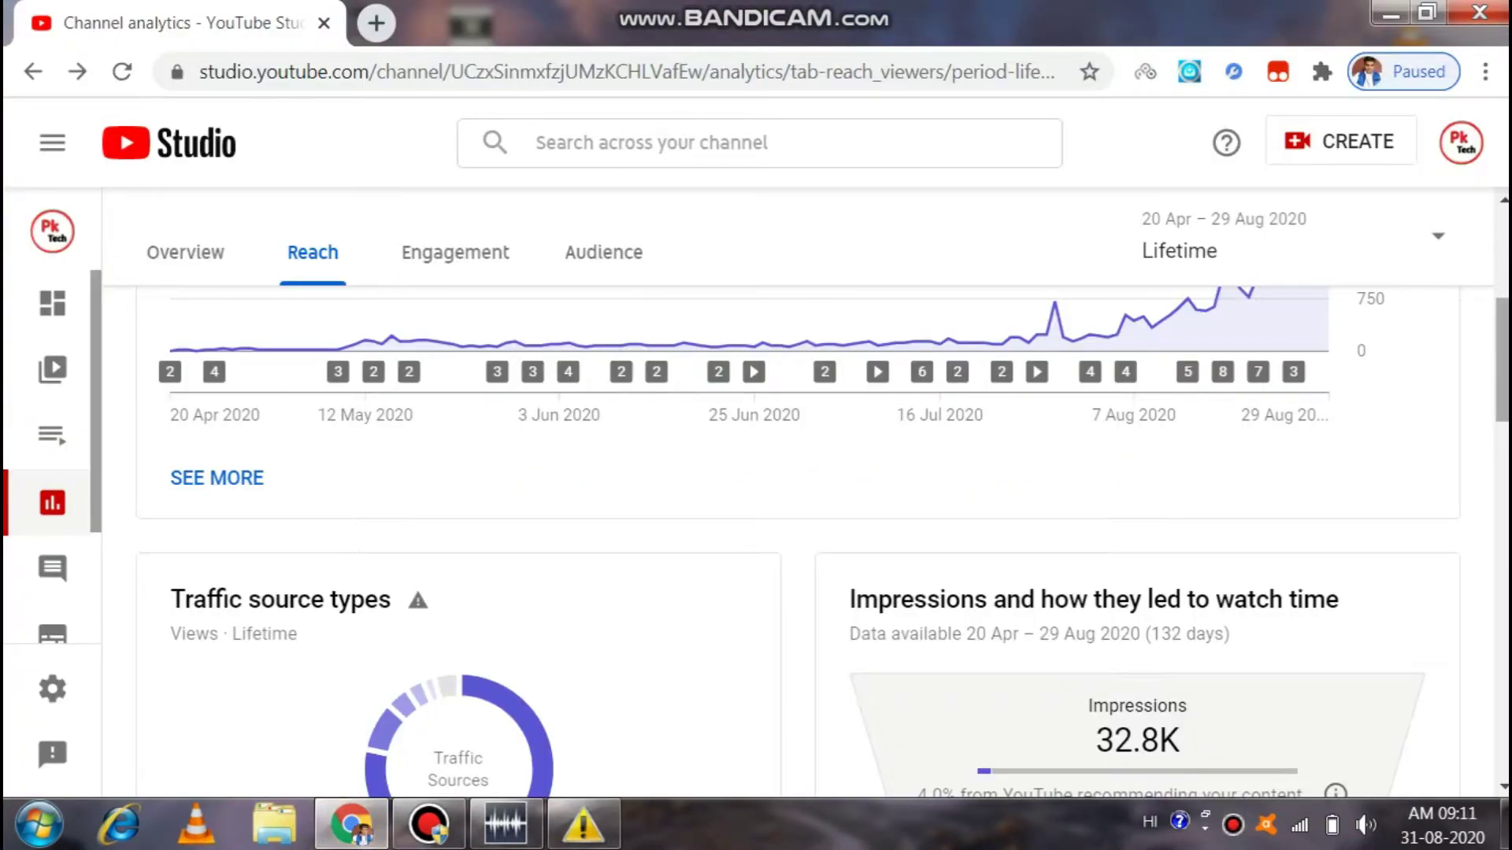
# Review the lifetime Reach analytics, including traffic source types, impressions, external, YouTube search and suggested video traffic, dismissing the Windows color scheme dialog.
pyautogui.scroll(-3, 825, 544)
pyautogui.scroll(-10, 824, 543)
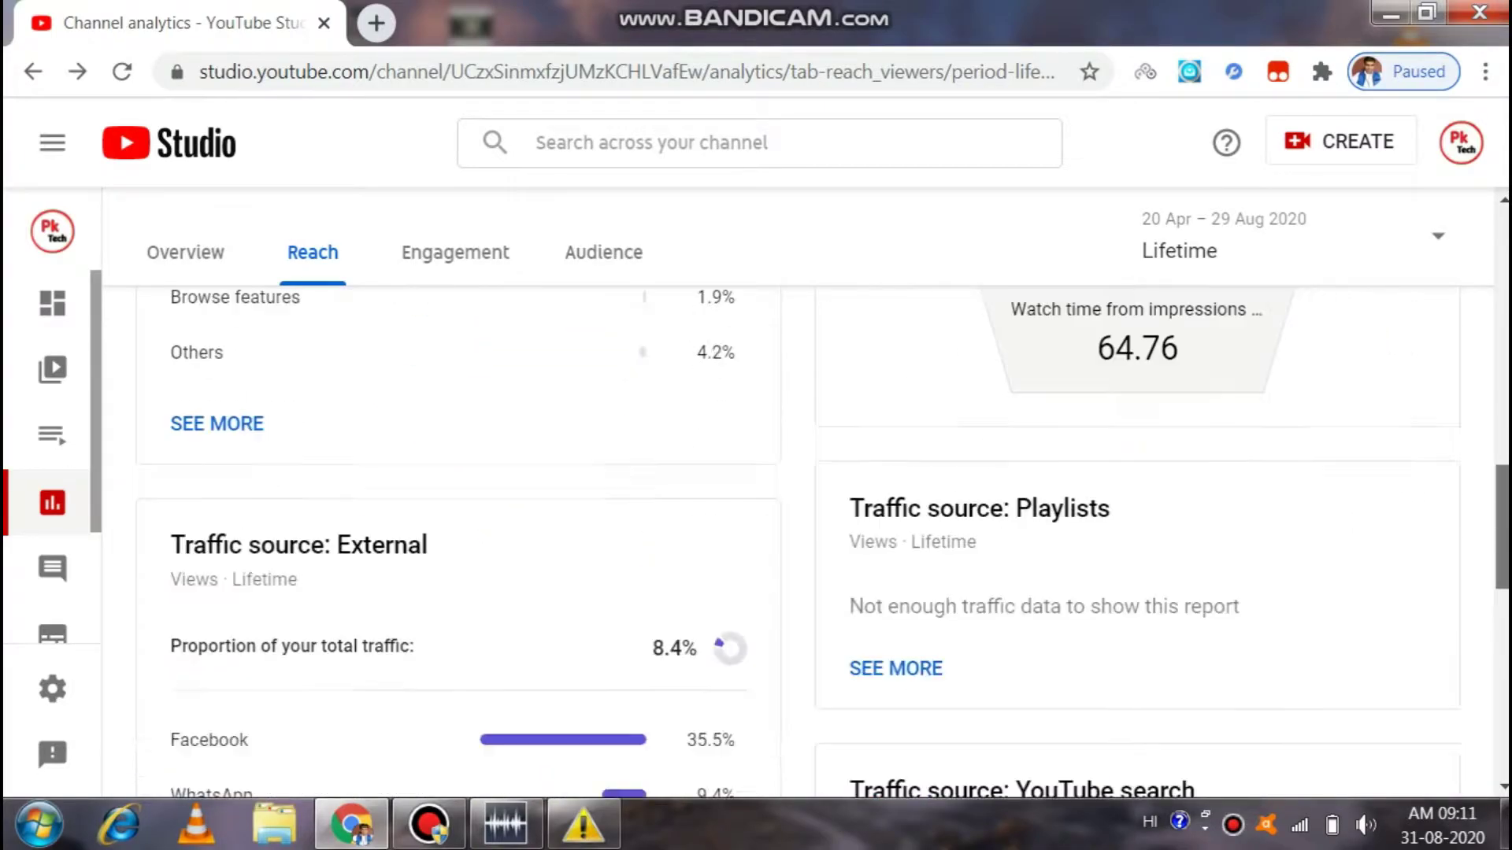
pyautogui.scroll(-1, 830, 544)
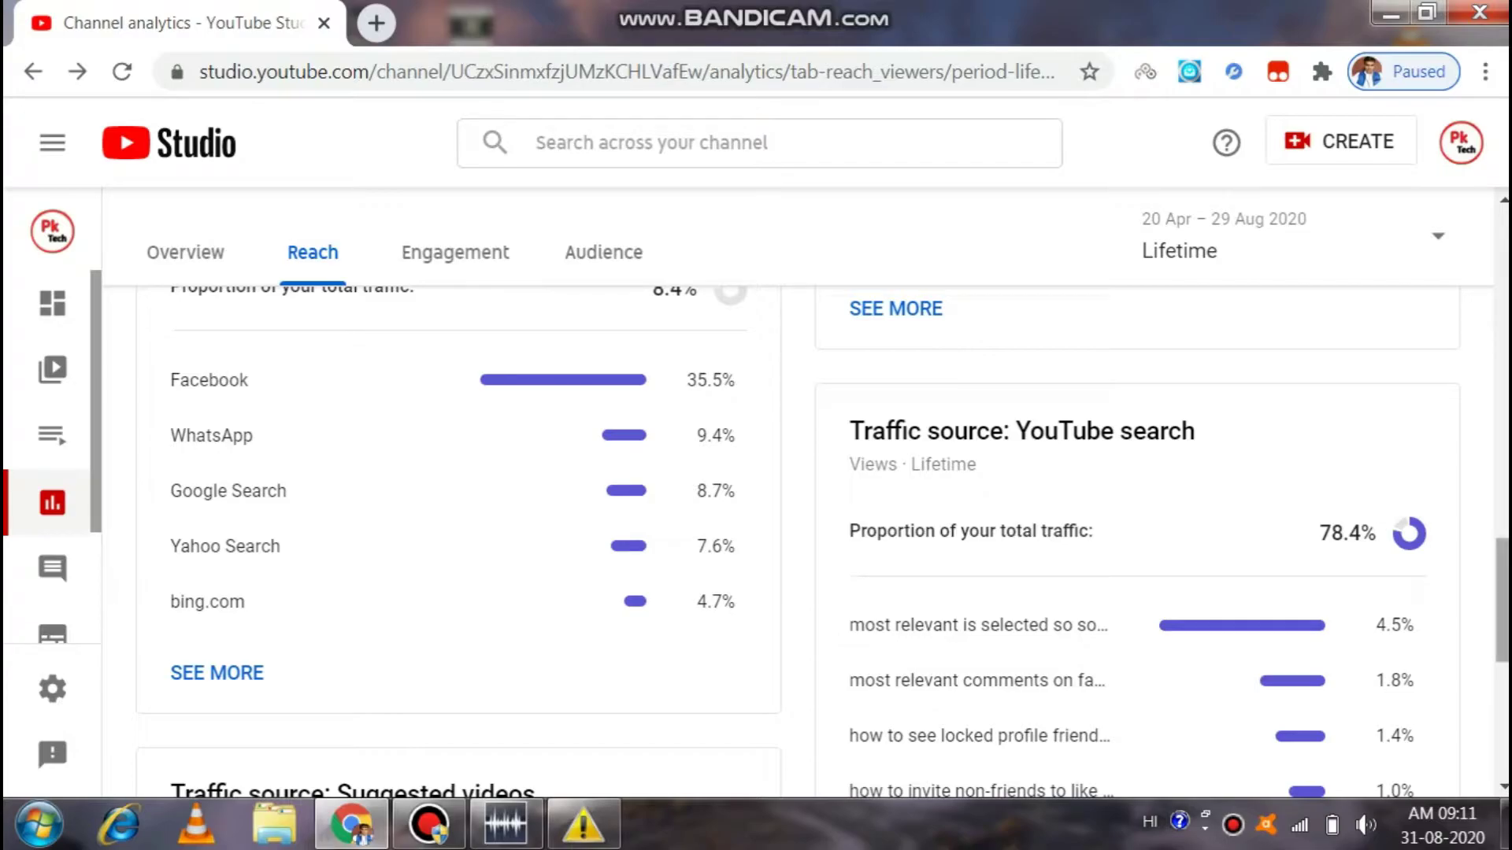
pyautogui.scroll(-5, 824, 543)
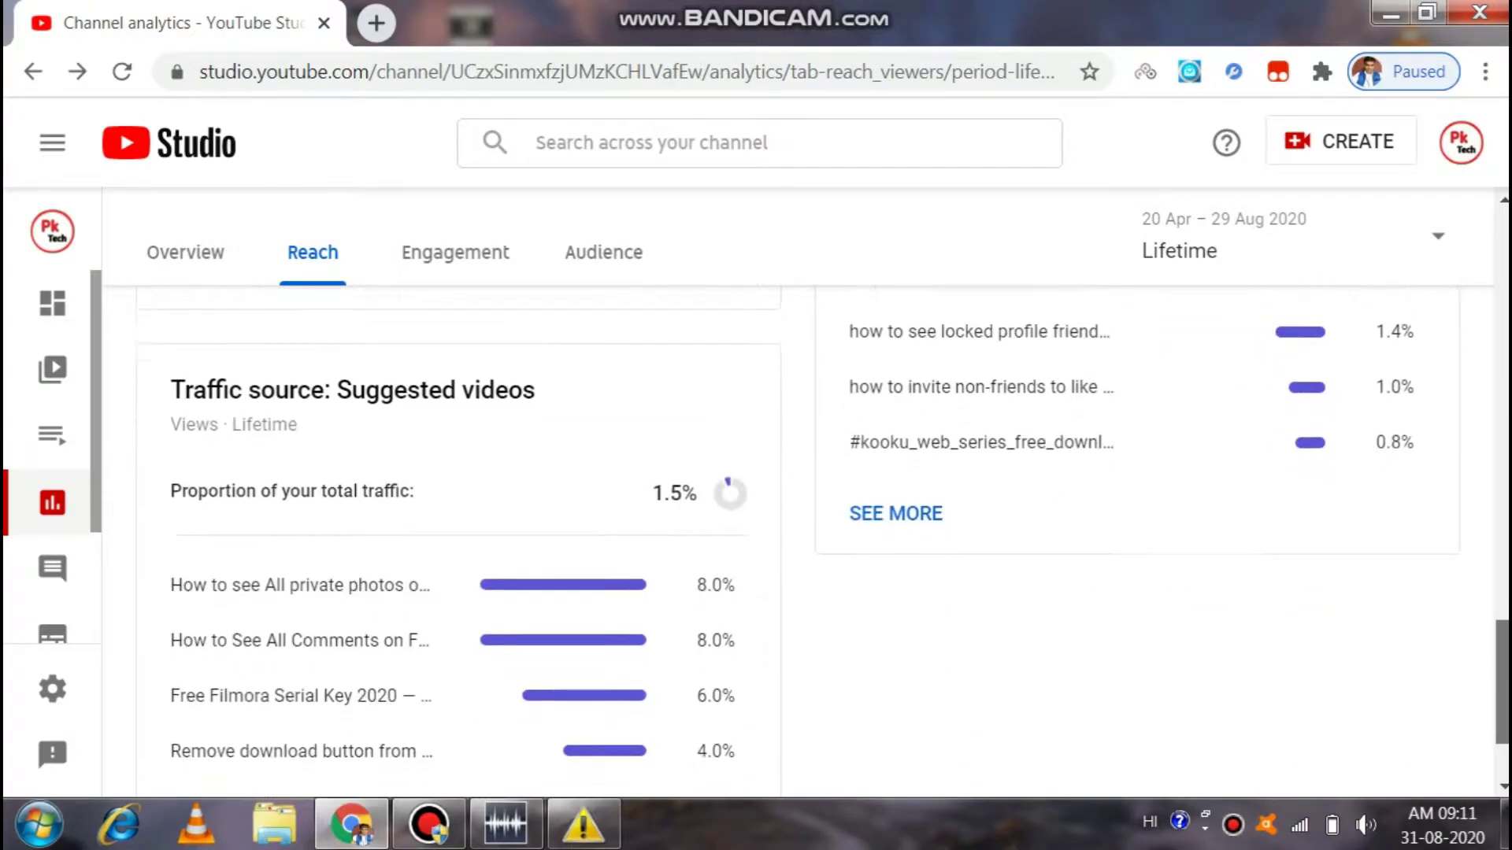
pyautogui.moveTo(353, 380)
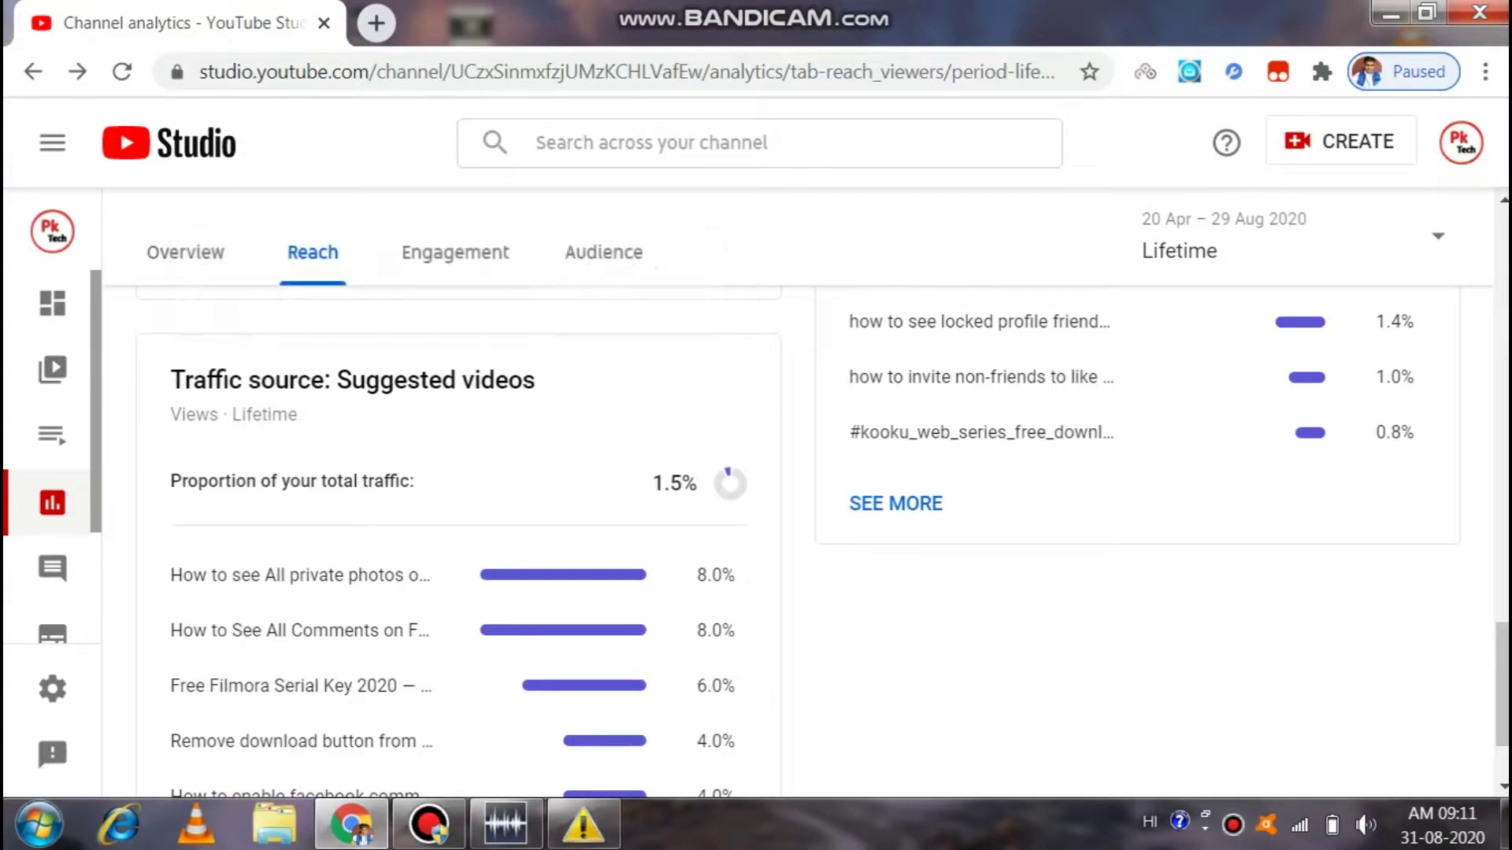
pyautogui.scroll(10, 825, 543)
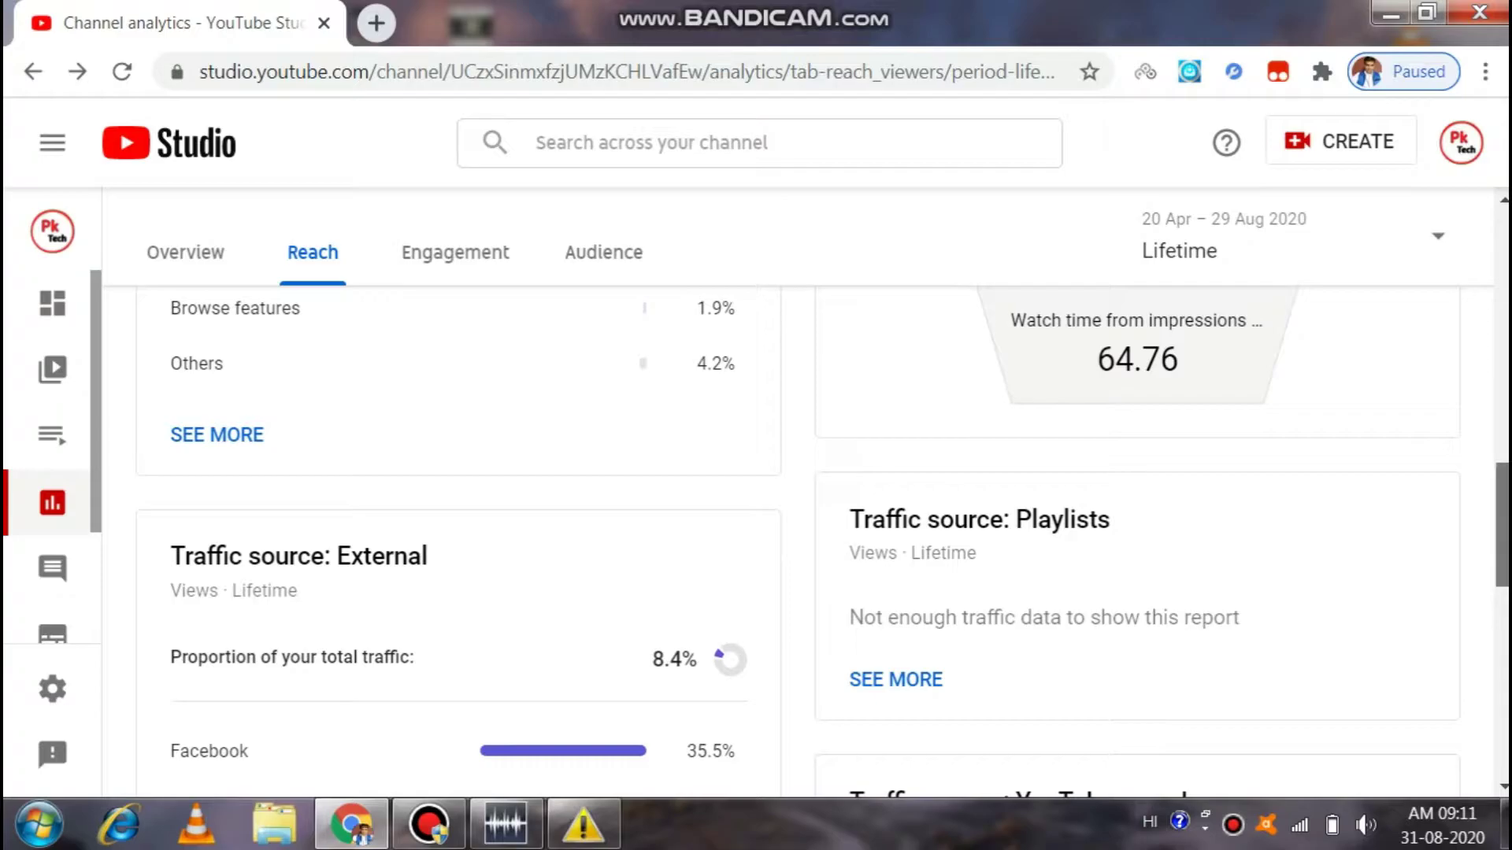
pyautogui.scroll(-5, 824, 544)
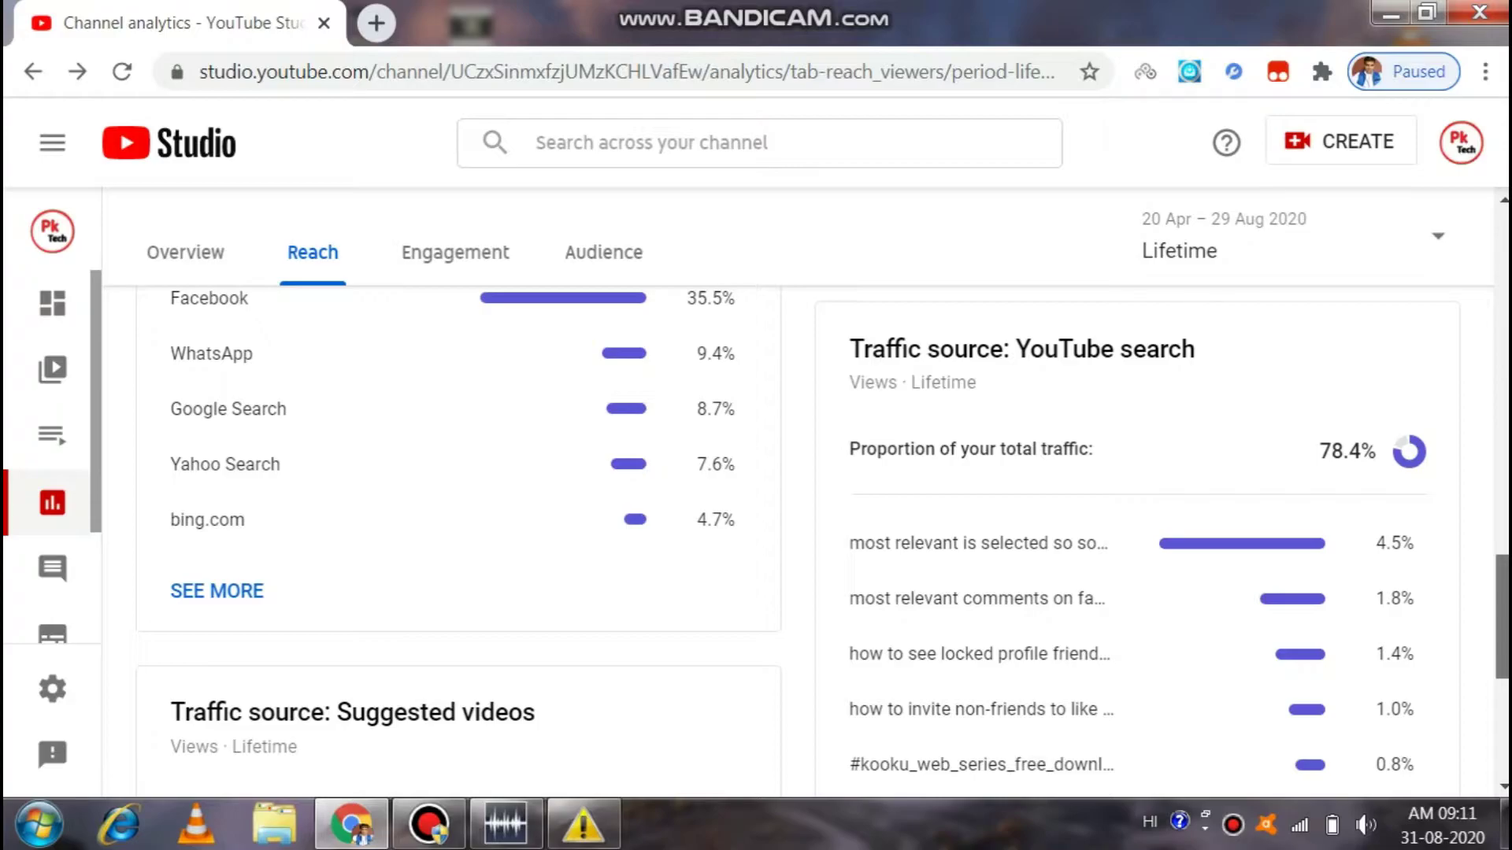
pyautogui.scroll(15, 788, 543)
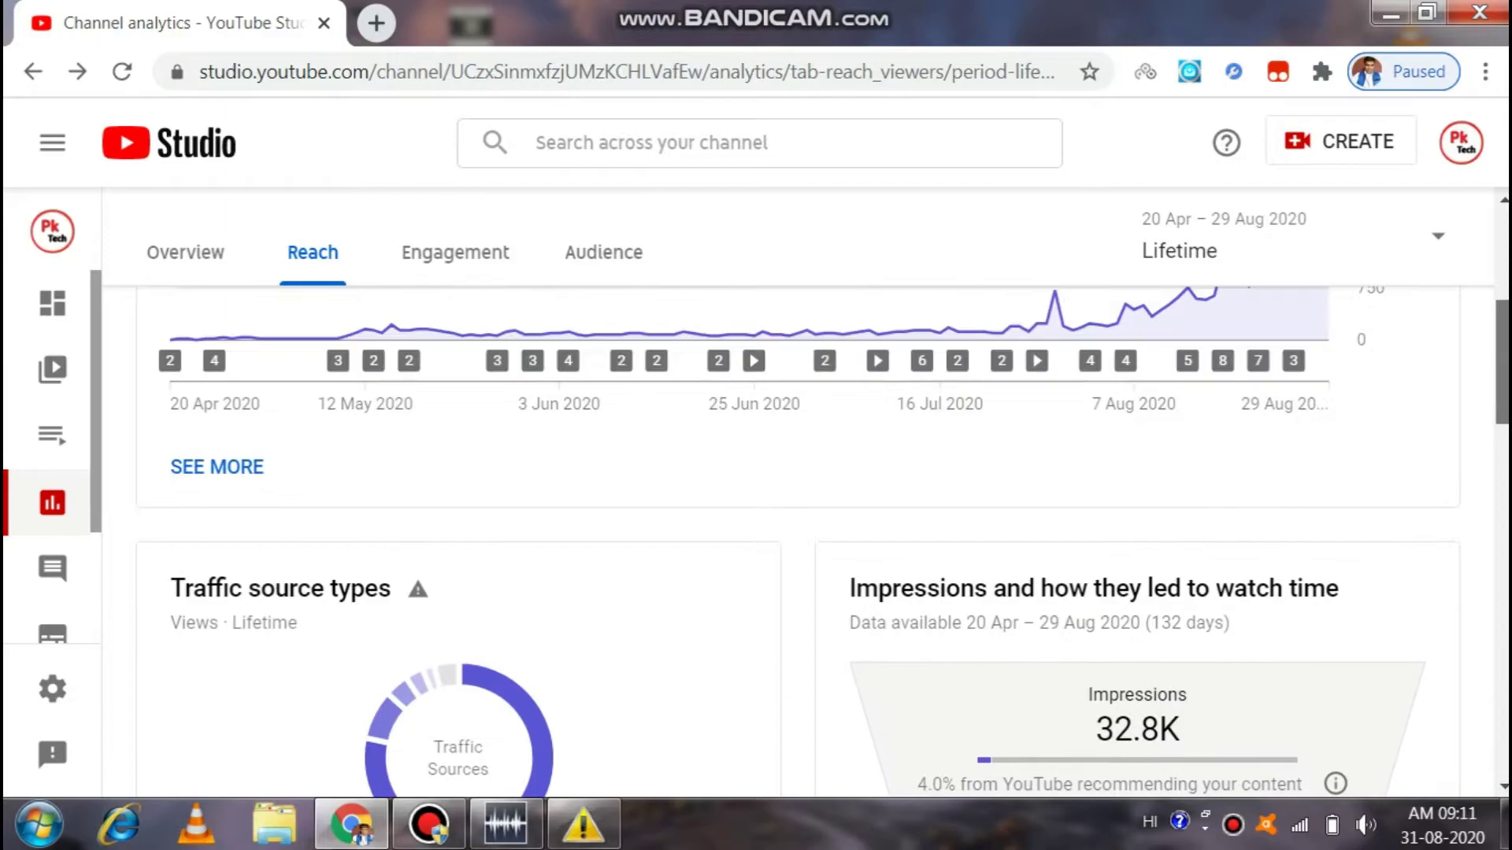
pyautogui.scroll(-5, 787, 543)
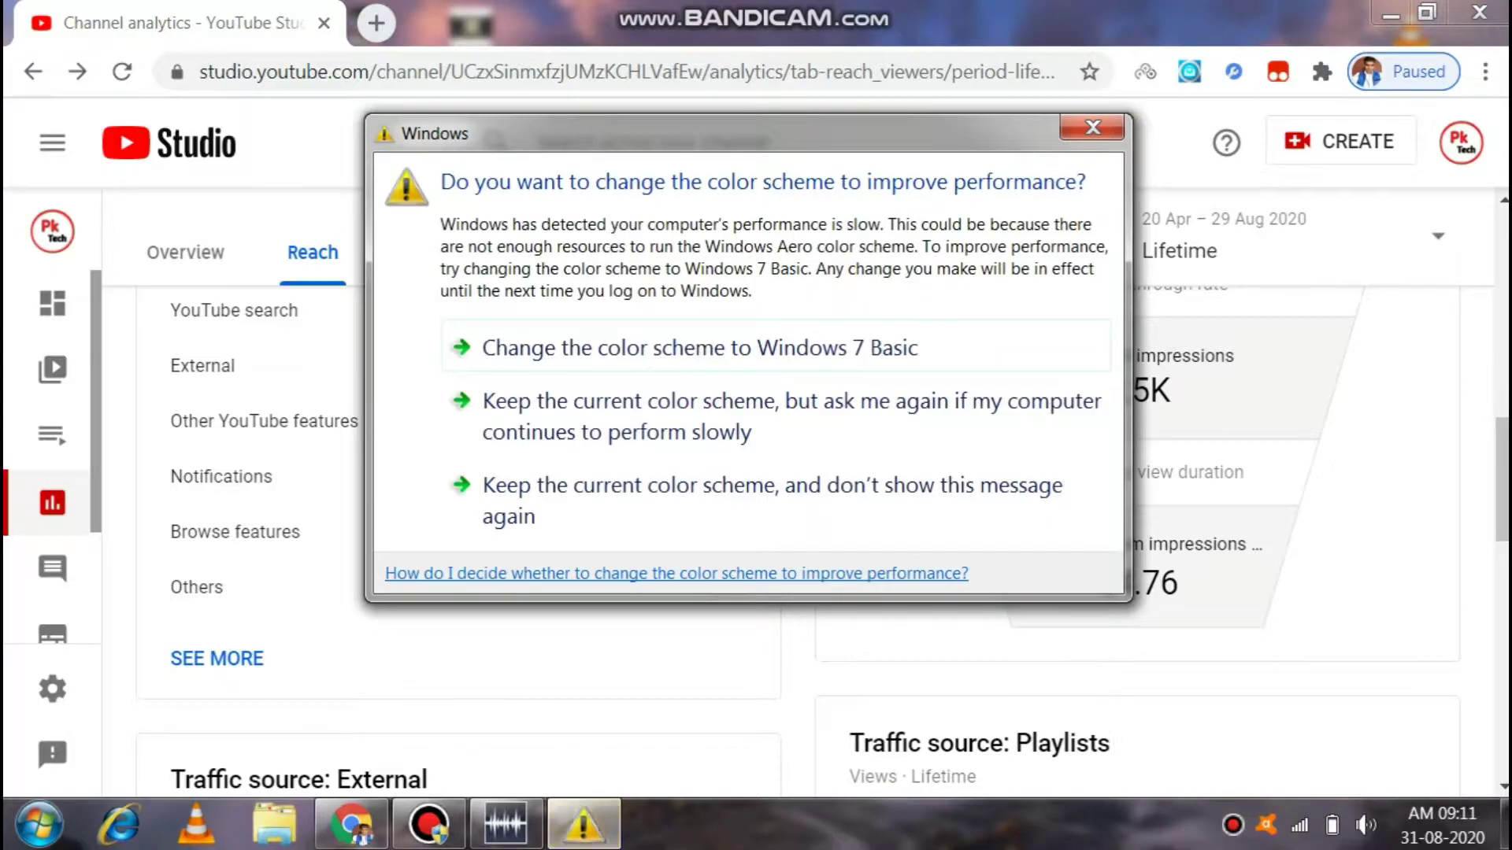
pyautogui.press('Escape')
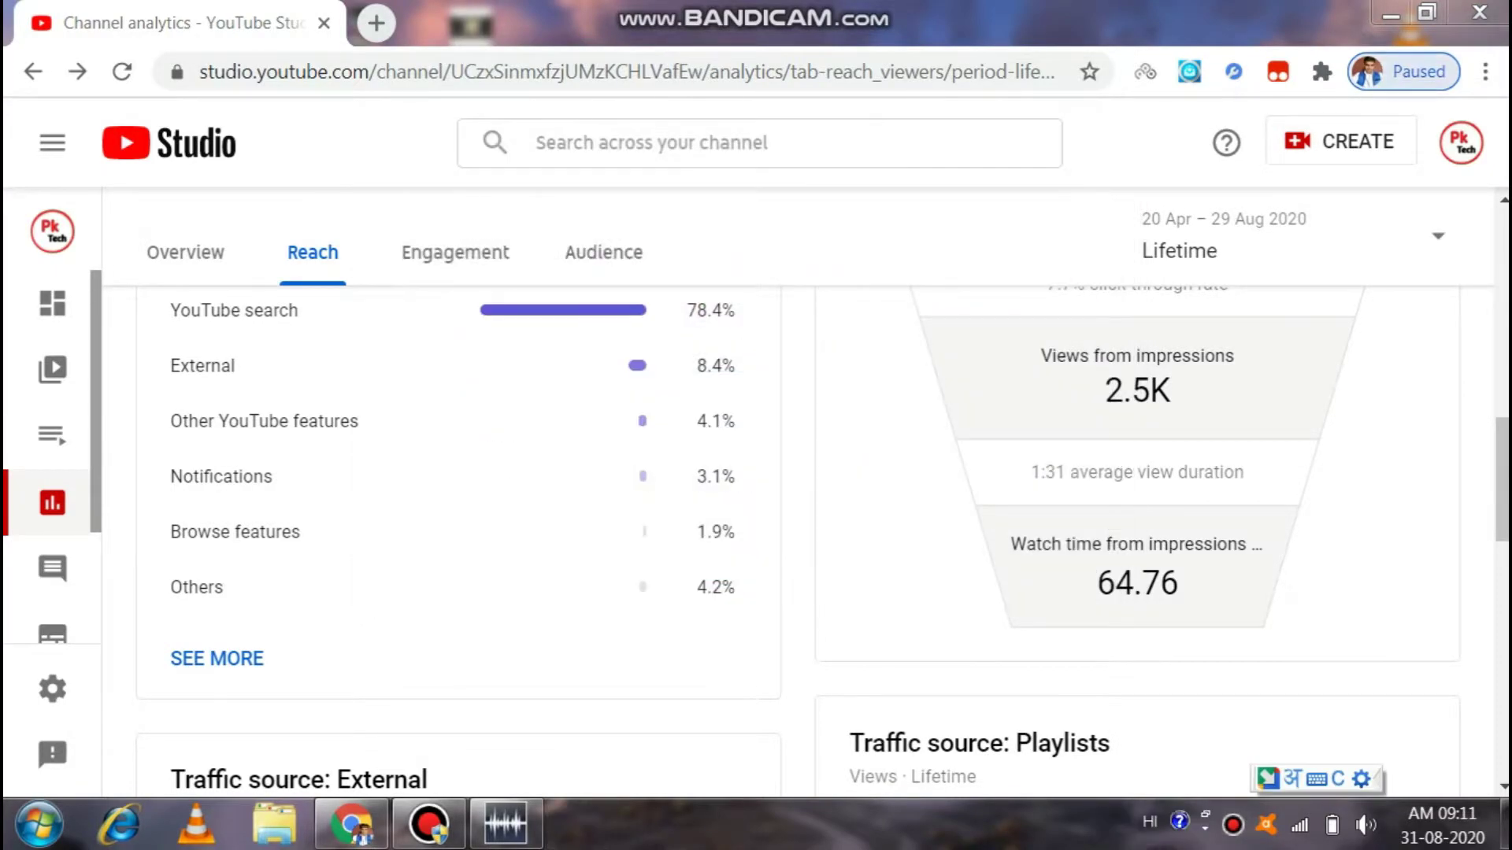
# Start a new video upload and open the file selection dialog.
pyautogui.click(1340, 142)
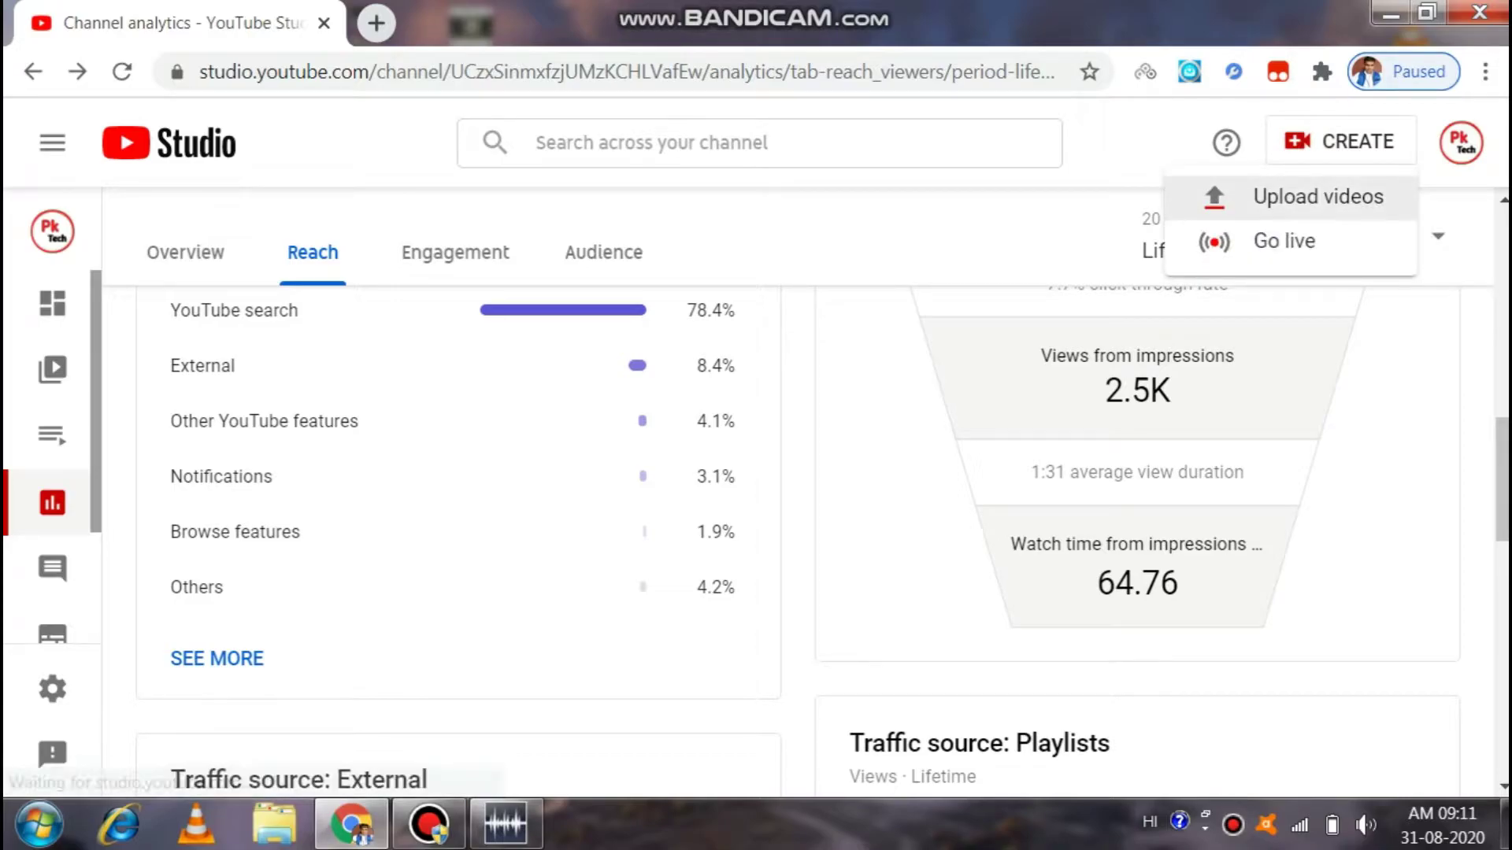
pyautogui.click(1318, 196)
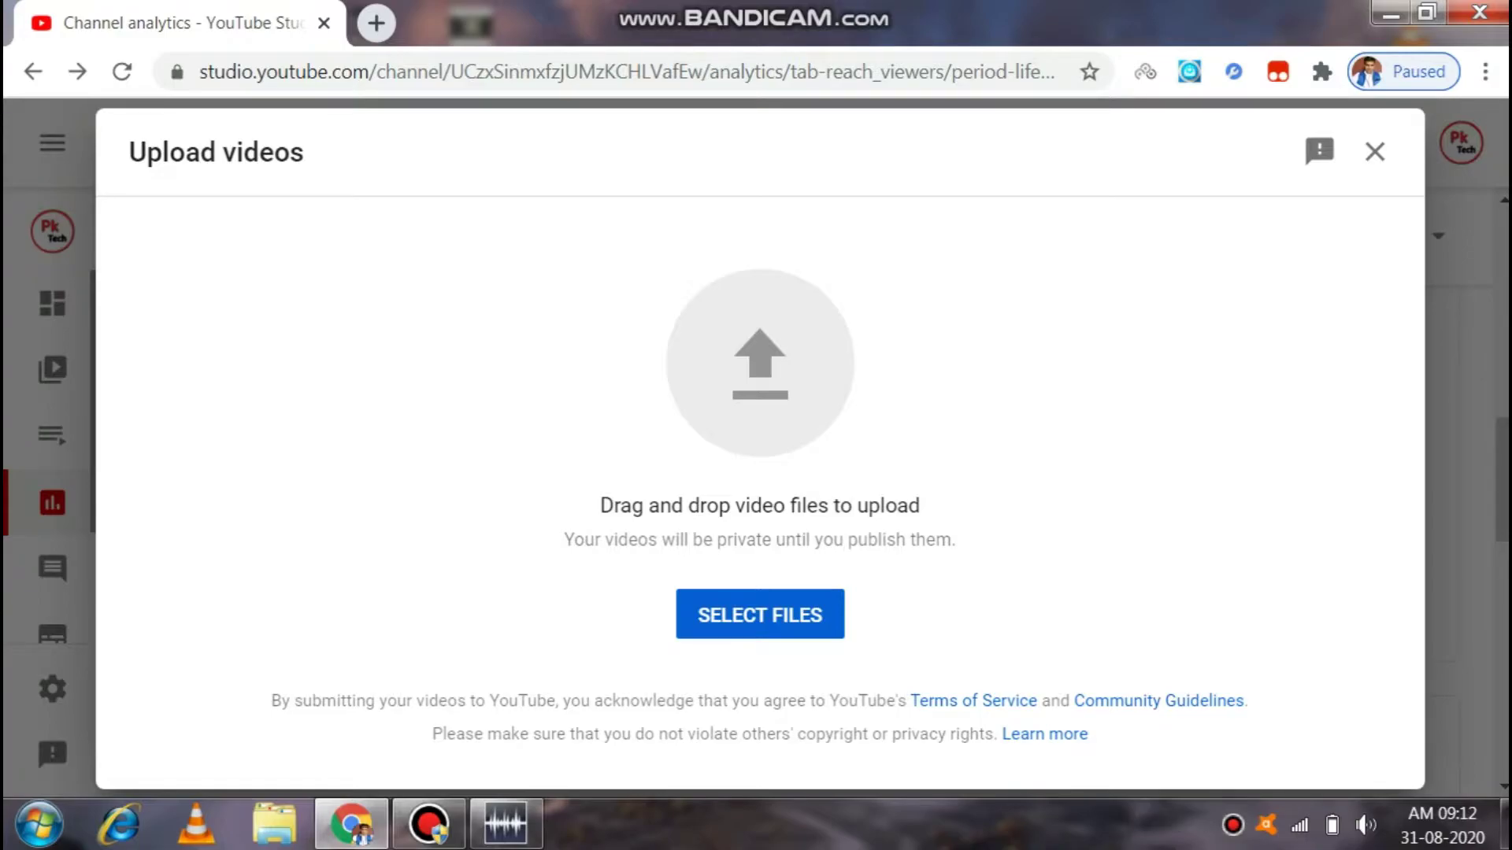
pyautogui.click(760, 614)
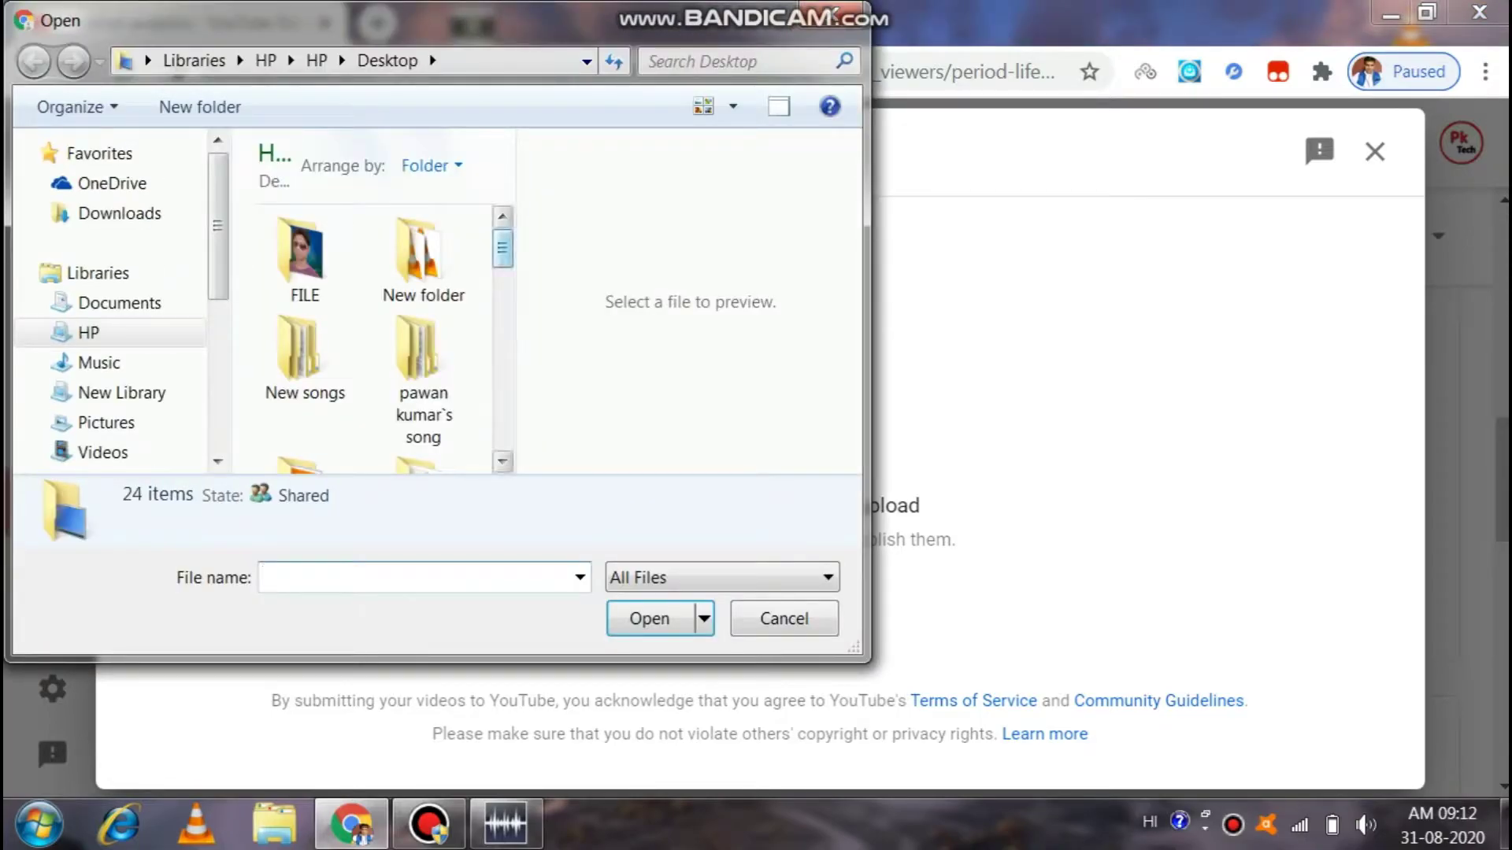
# Upload the video file "change youtube channel name and change youtube channel profile photo" from the desktop's New folder.
pyautogui.scroll(-3, 378, 339)
pyautogui.scroll(3, 424, 260)
pyautogui.click(423, 260)
pyautogui.press('Return')
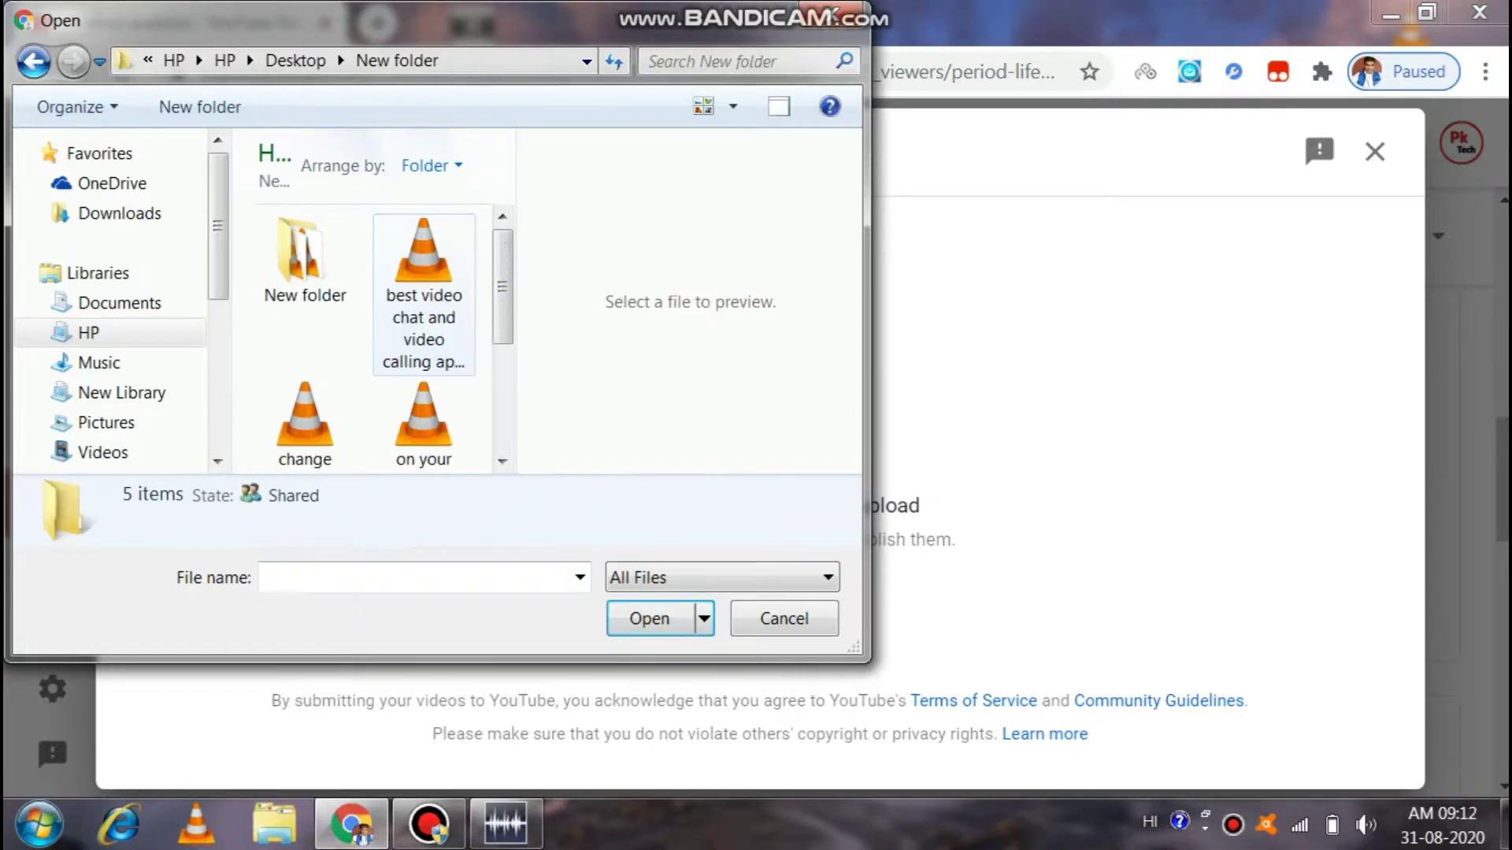
pyautogui.scroll(-2, 378, 338)
pyautogui.scroll(-1, 386, 339)
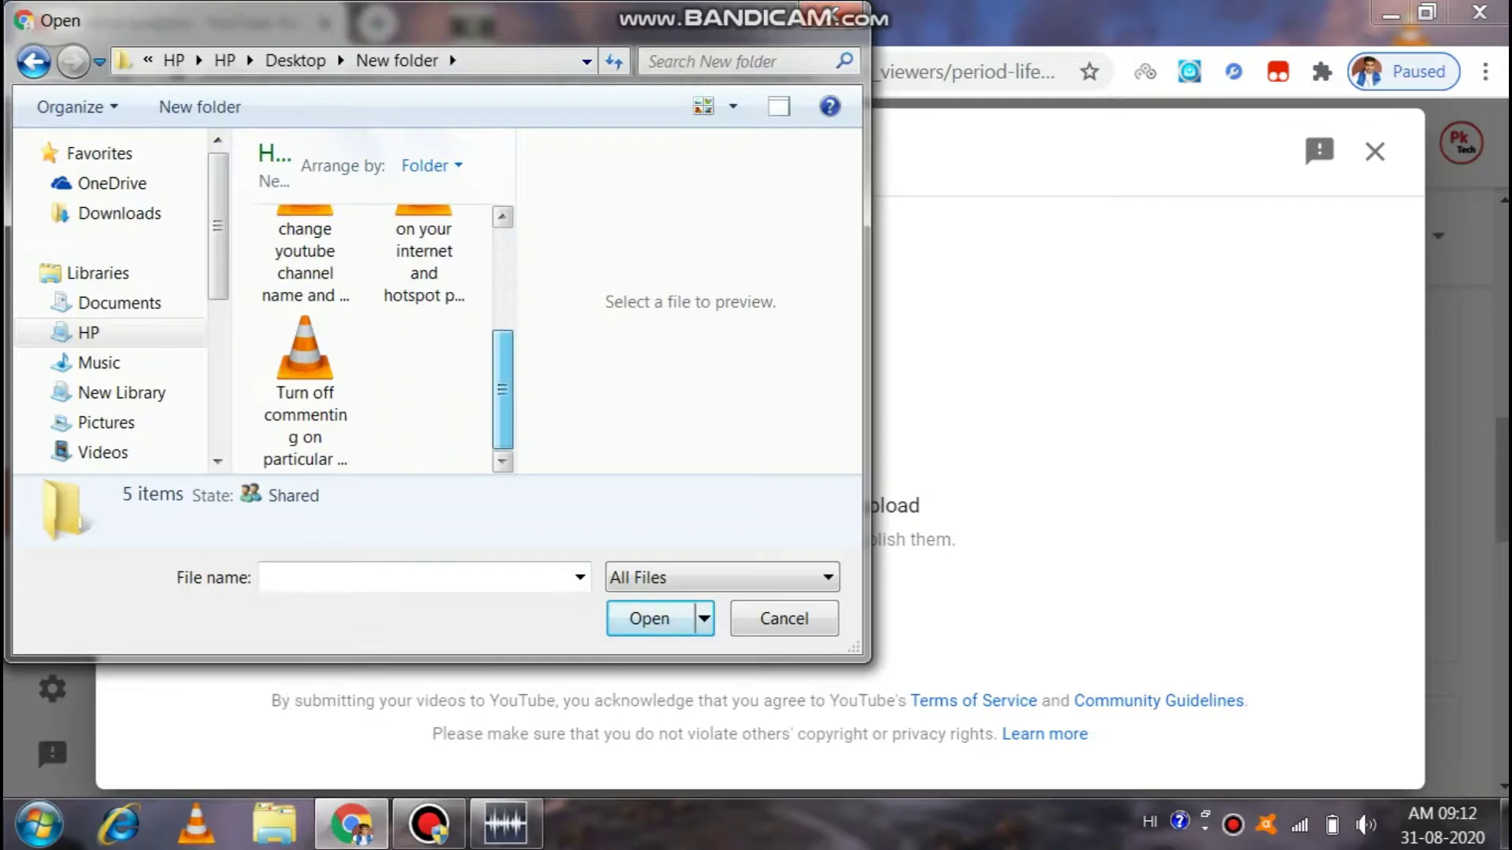
pyautogui.click(305, 260)
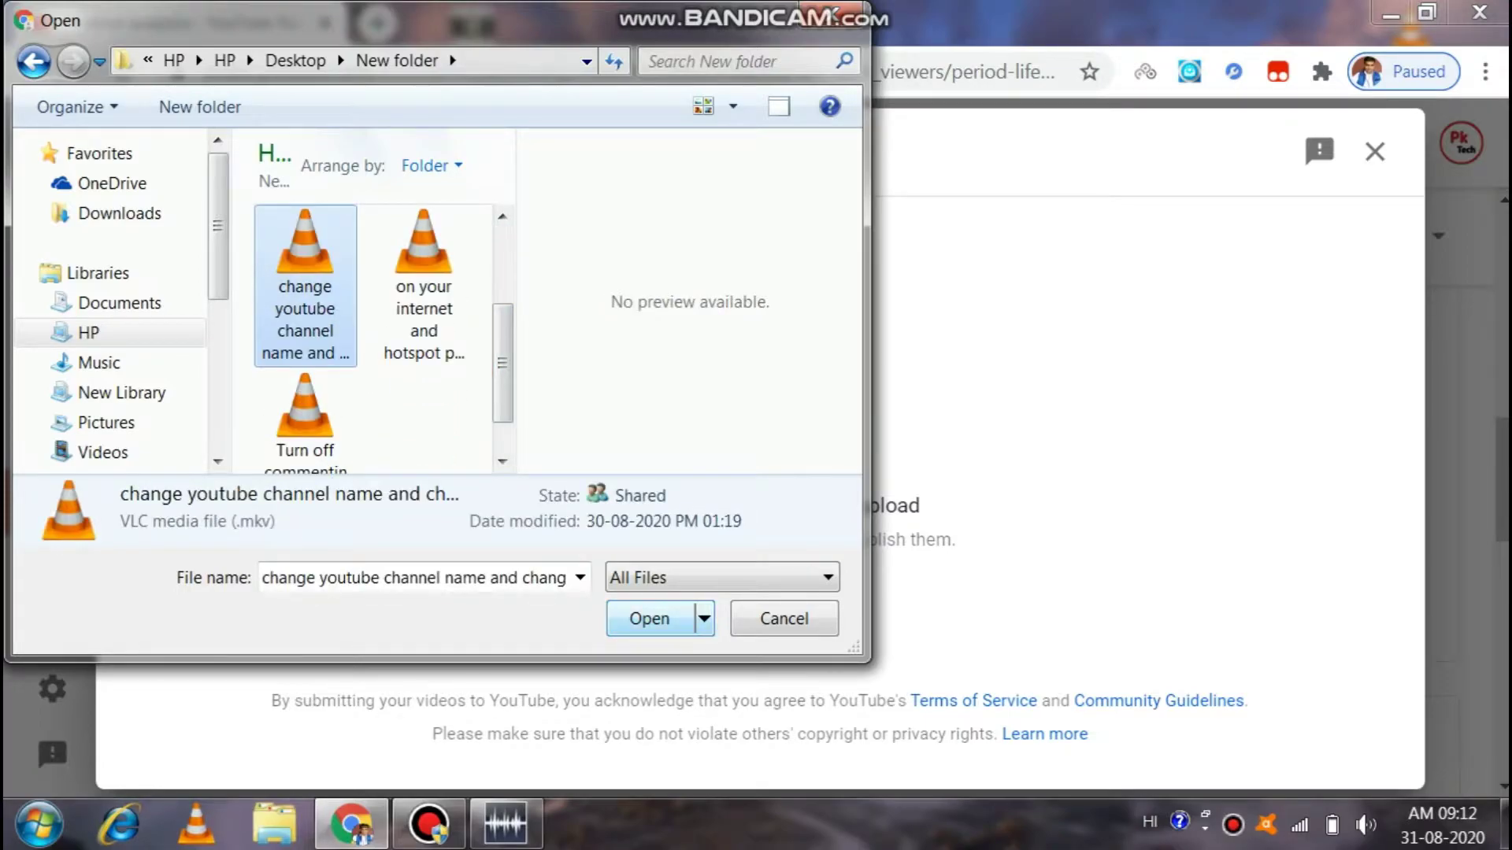
pyautogui.press('Return')
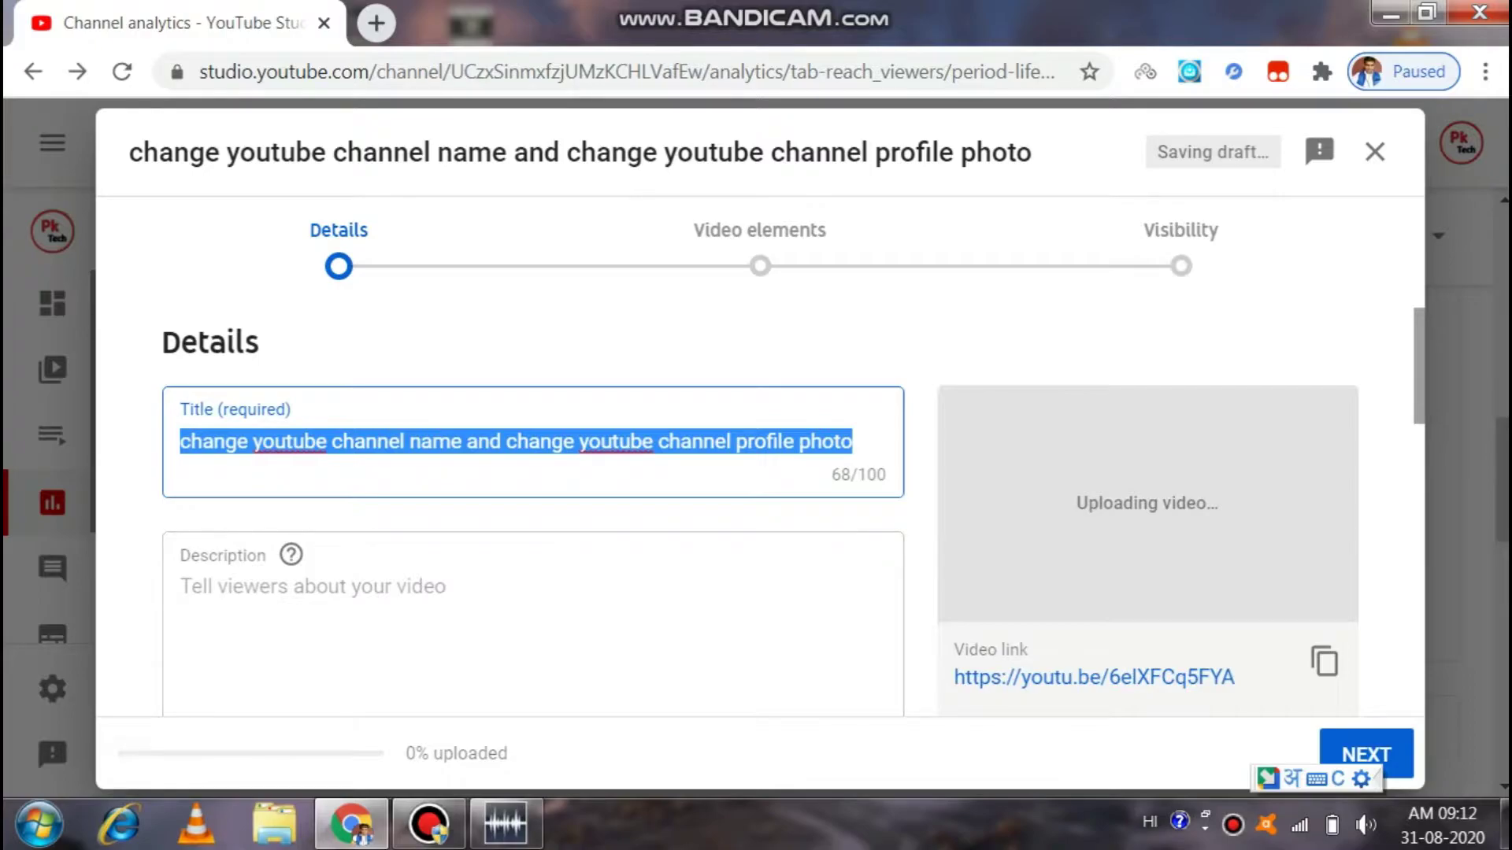
# Copy the video title and open the YouTube Keyword Tool site in a new tab through a Google search for "tags for youtube videos".
pyautogui.rightClick(553, 443)
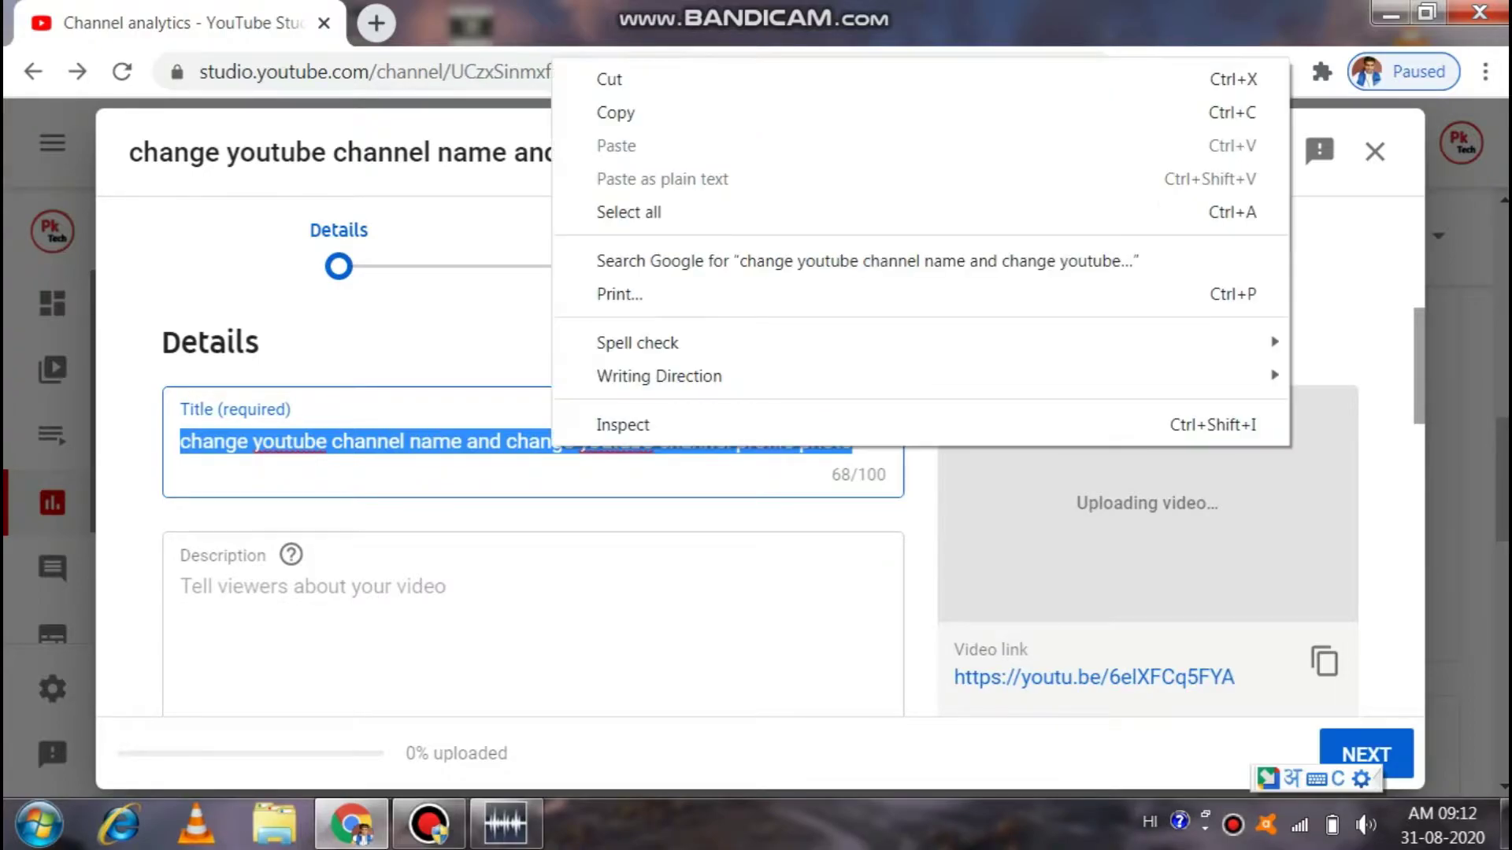
pyautogui.click(615, 113)
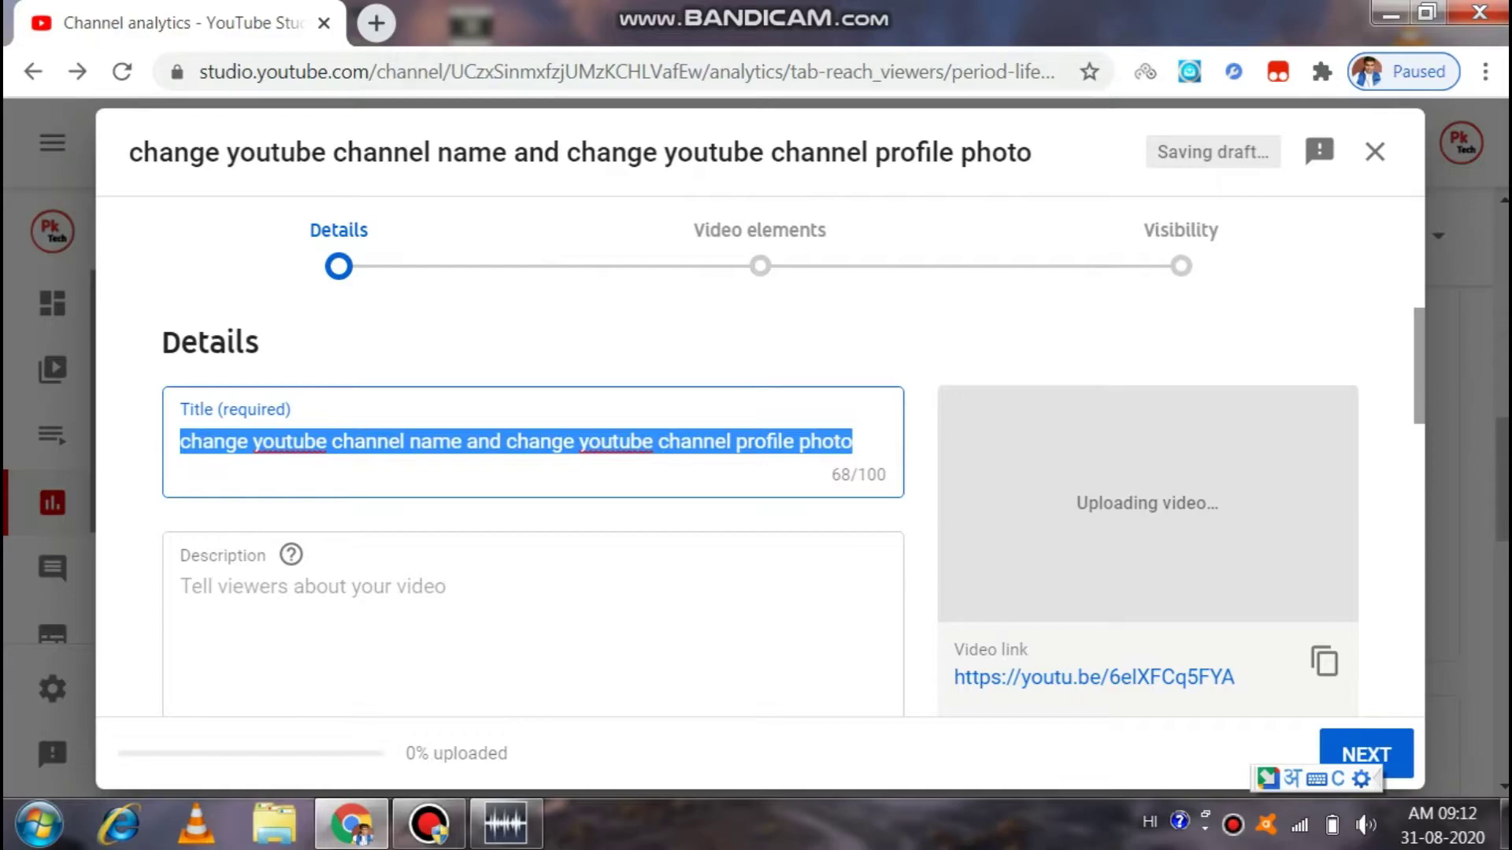
pyautogui.click(376, 23)
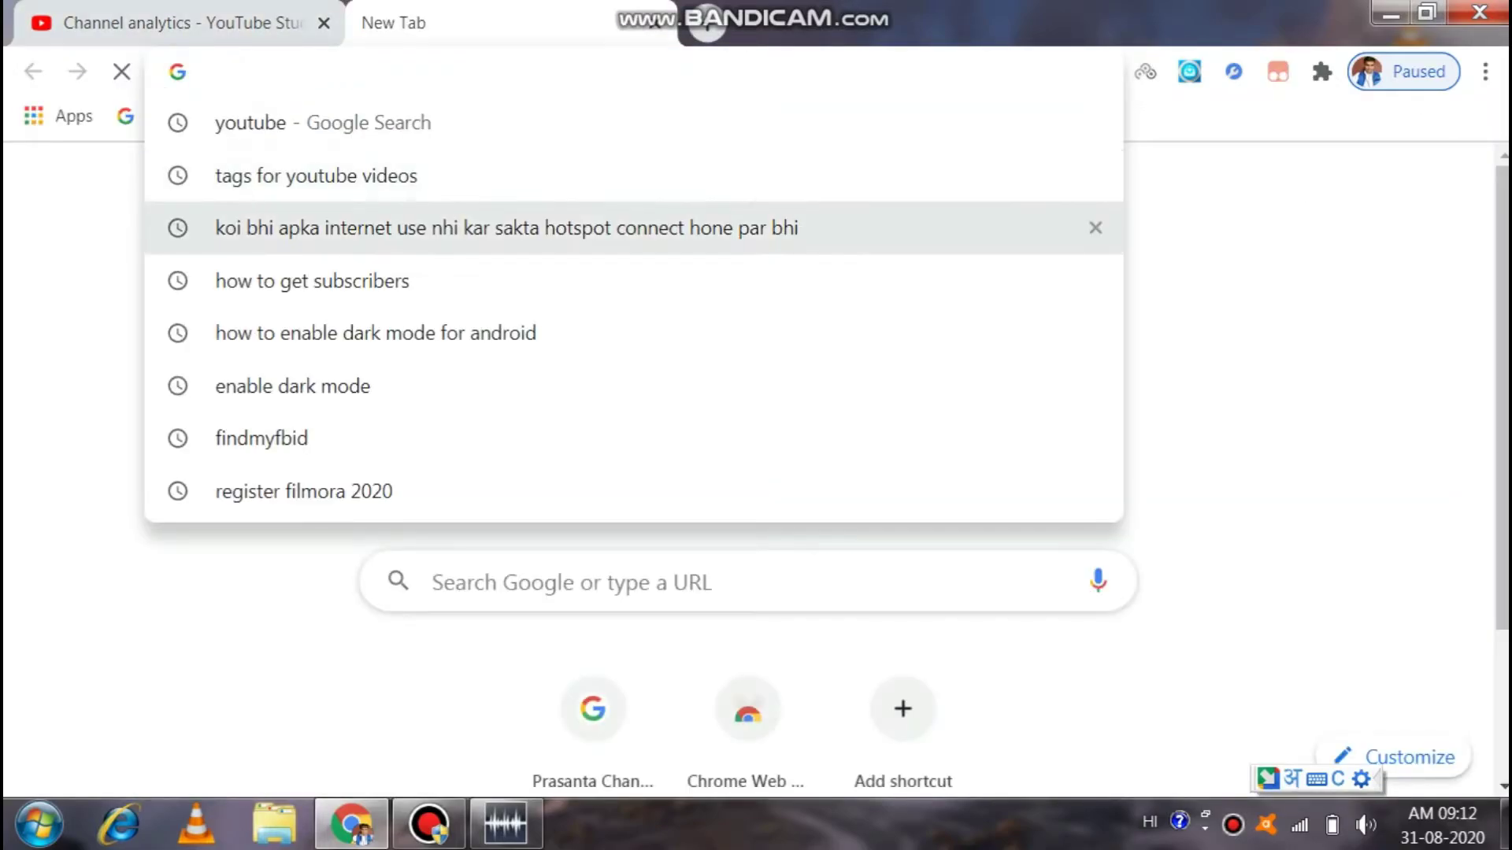
pyautogui.click(315, 175)
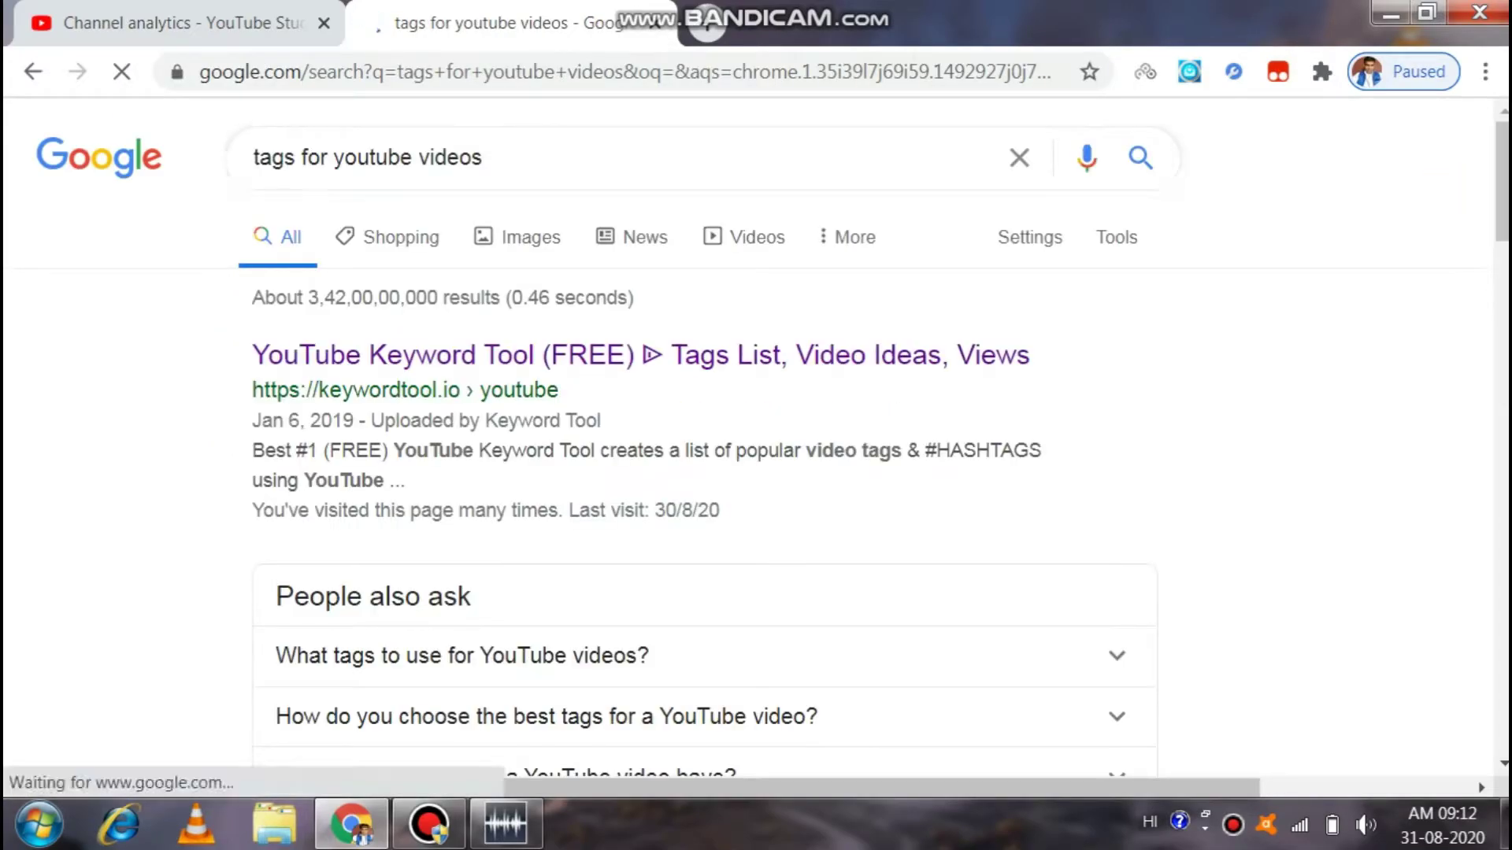
pyautogui.click(551, 355)
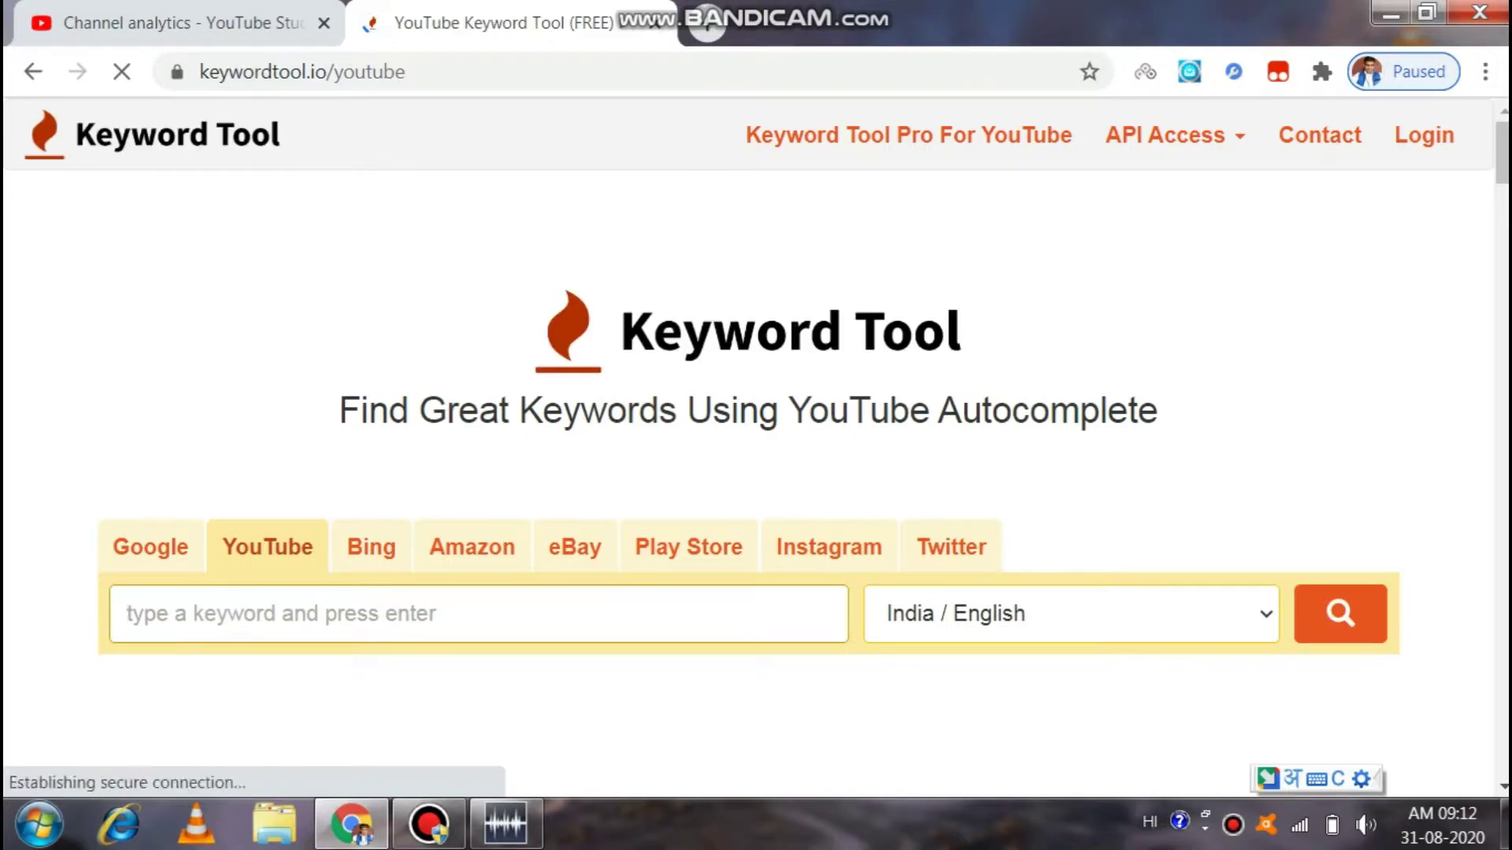
# Paste the copied title as a Google keyword in Keyword Tool, shorten it to "change youtube channel name" and run the search.
pyautogui.click(126, 614)
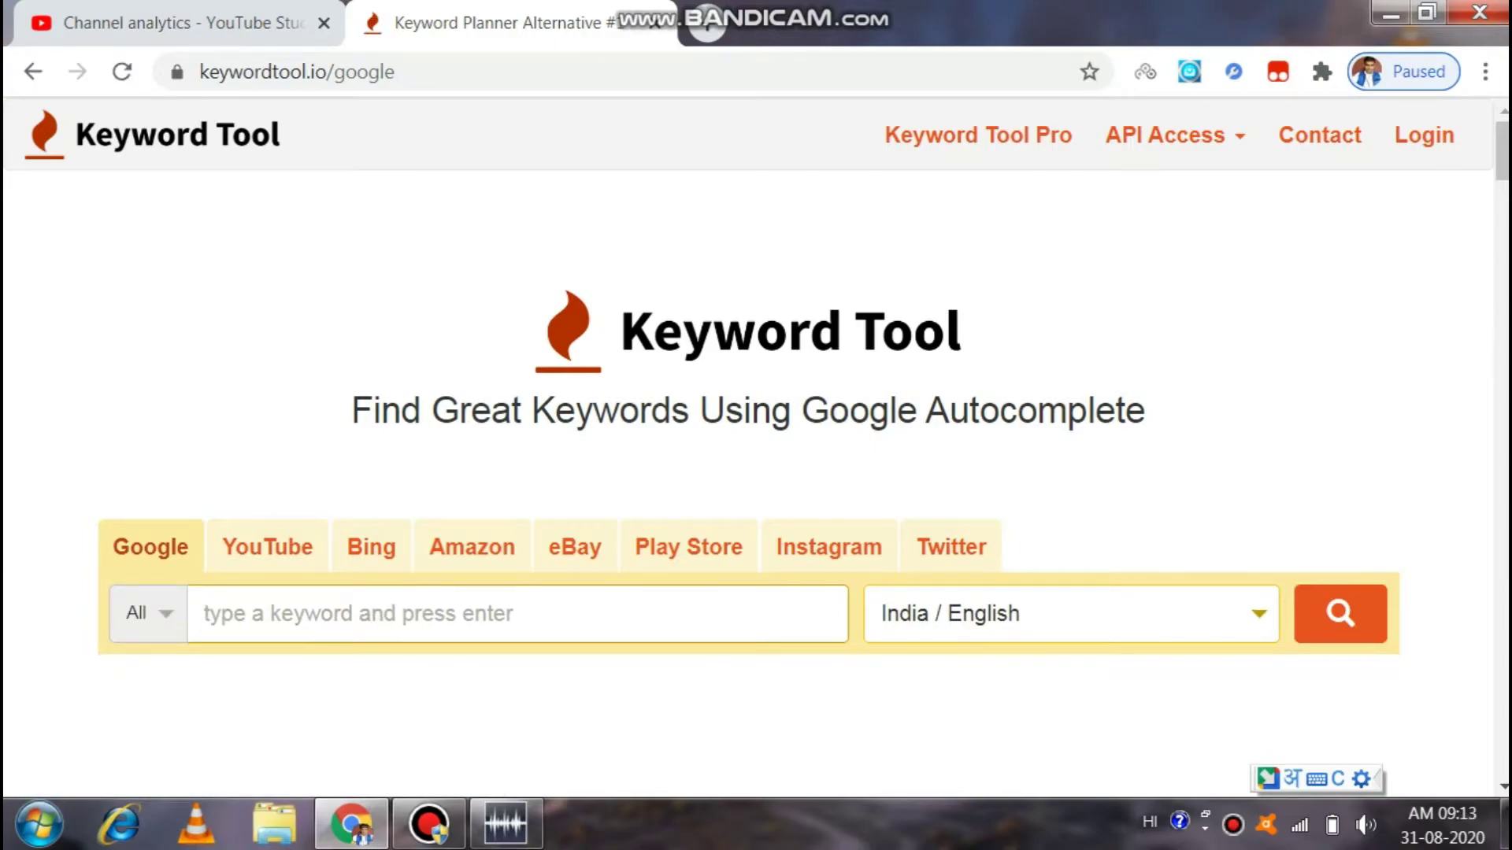
pyautogui.rightClick(224, 608)
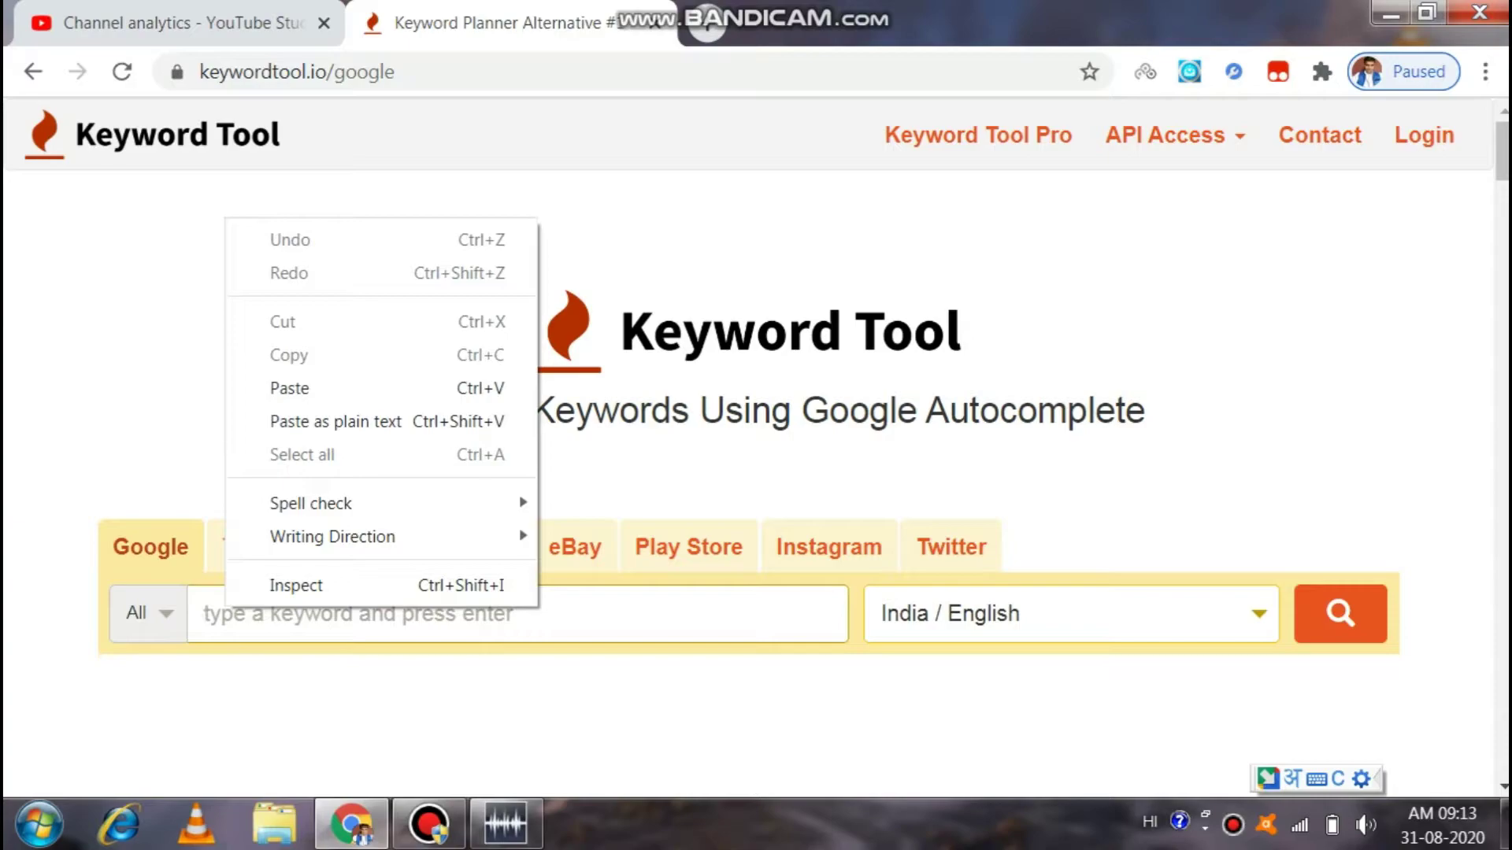
pyautogui.click(315, 387)
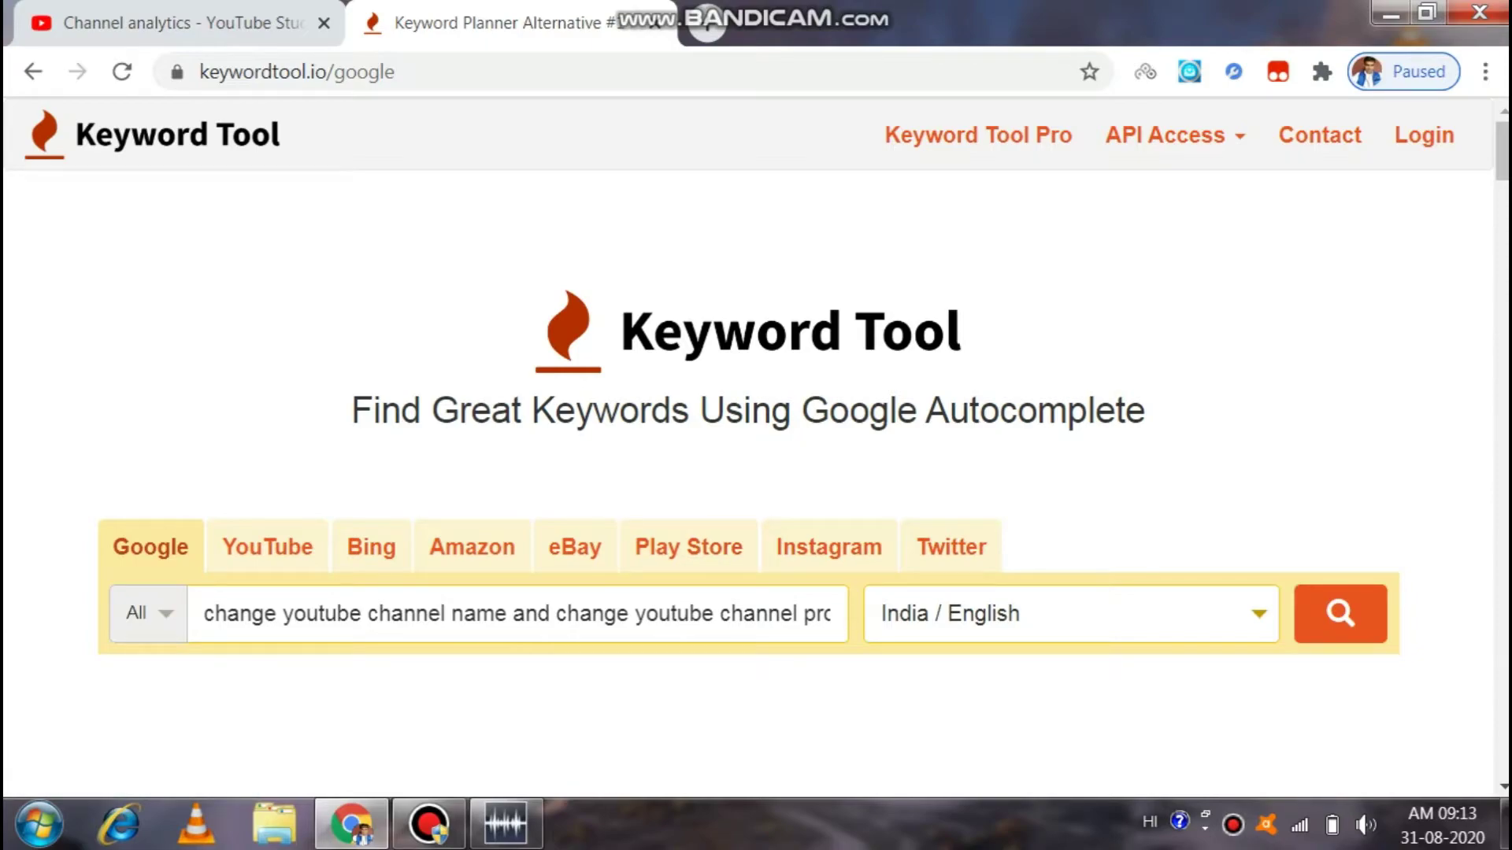
pyautogui.press('Return')
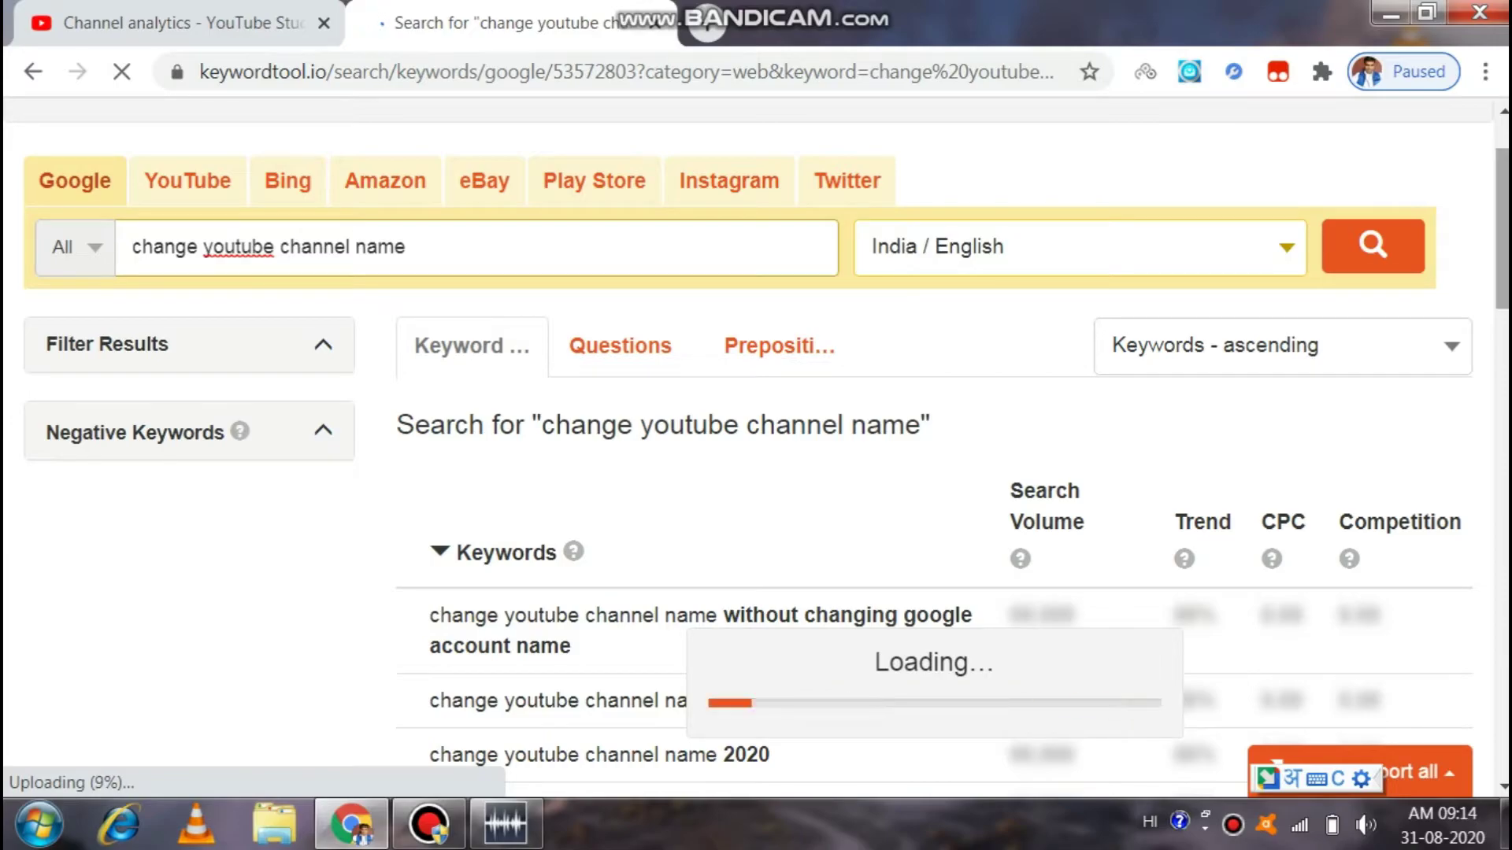
# Examine the keyword suggestions for "change youtube channel name" while the results load.
pyautogui.scroll(-5, 756, 448)
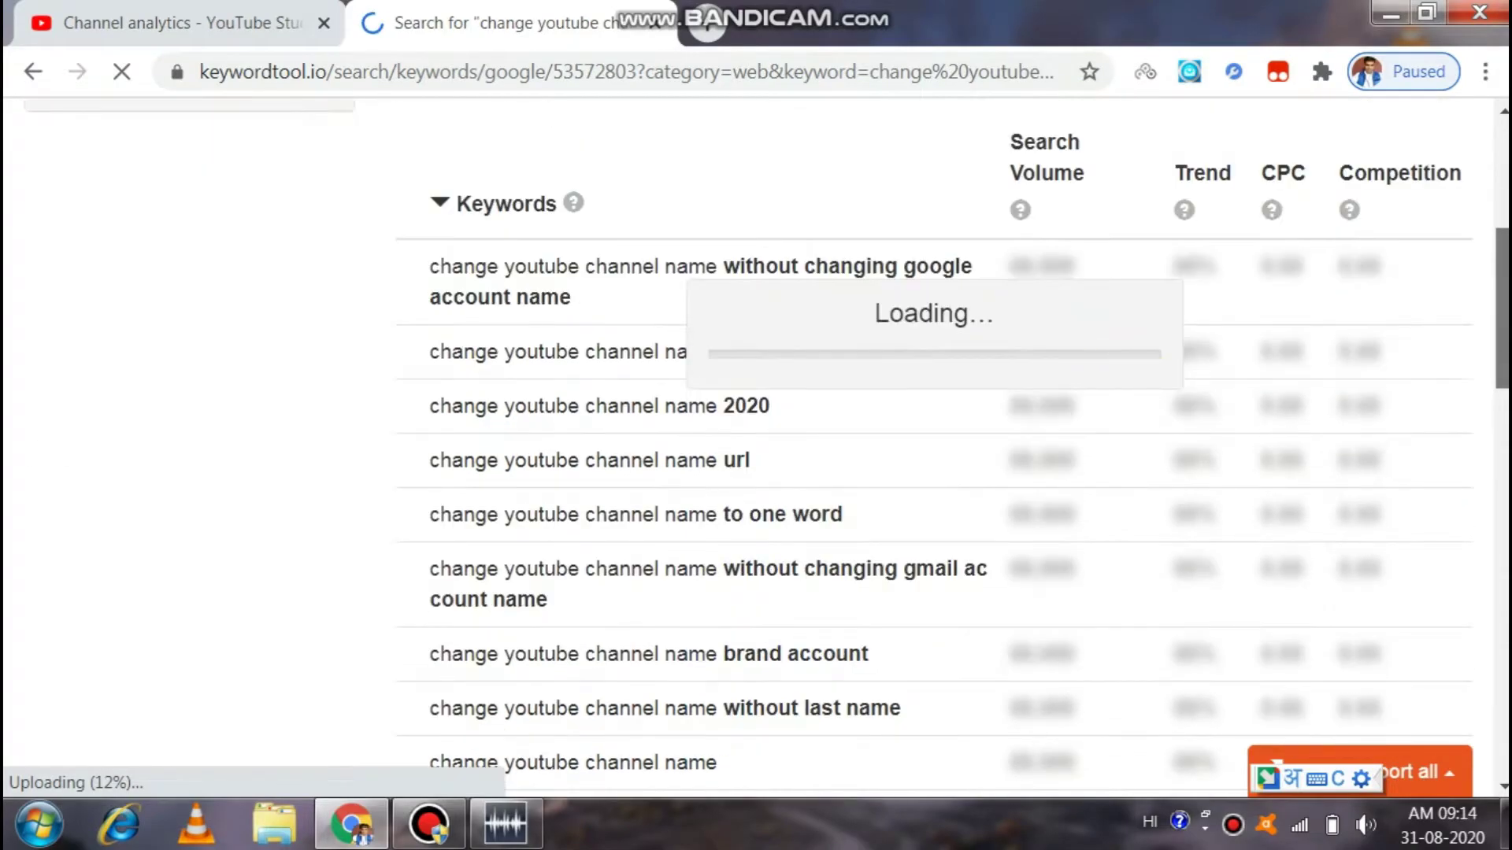
pyautogui.scroll(4, 756, 449)
pyautogui.scroll(3, 756, 449)
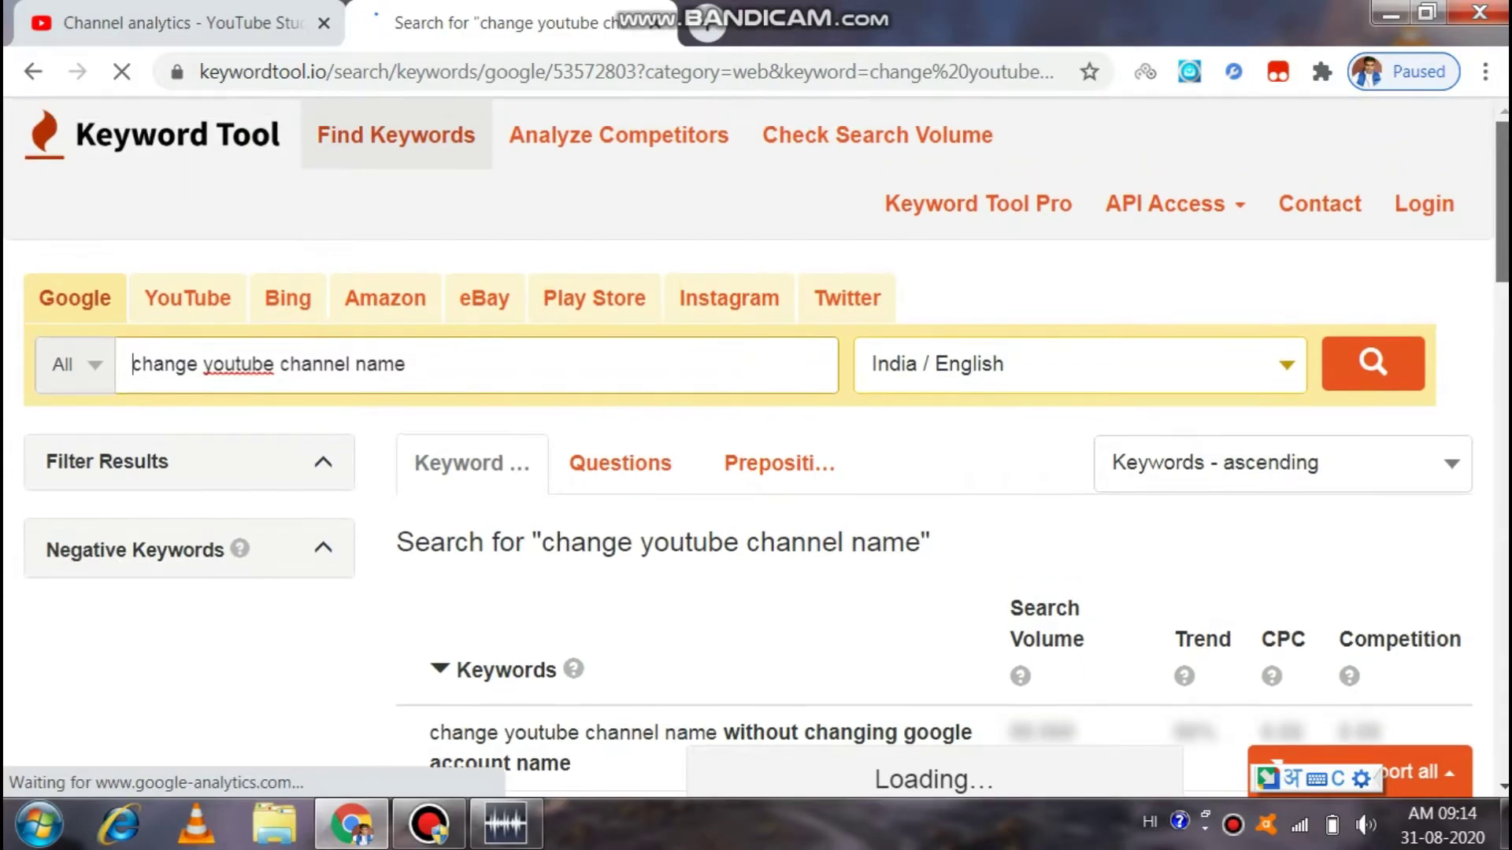
pyautogui.scroll(-2, 756, 449)
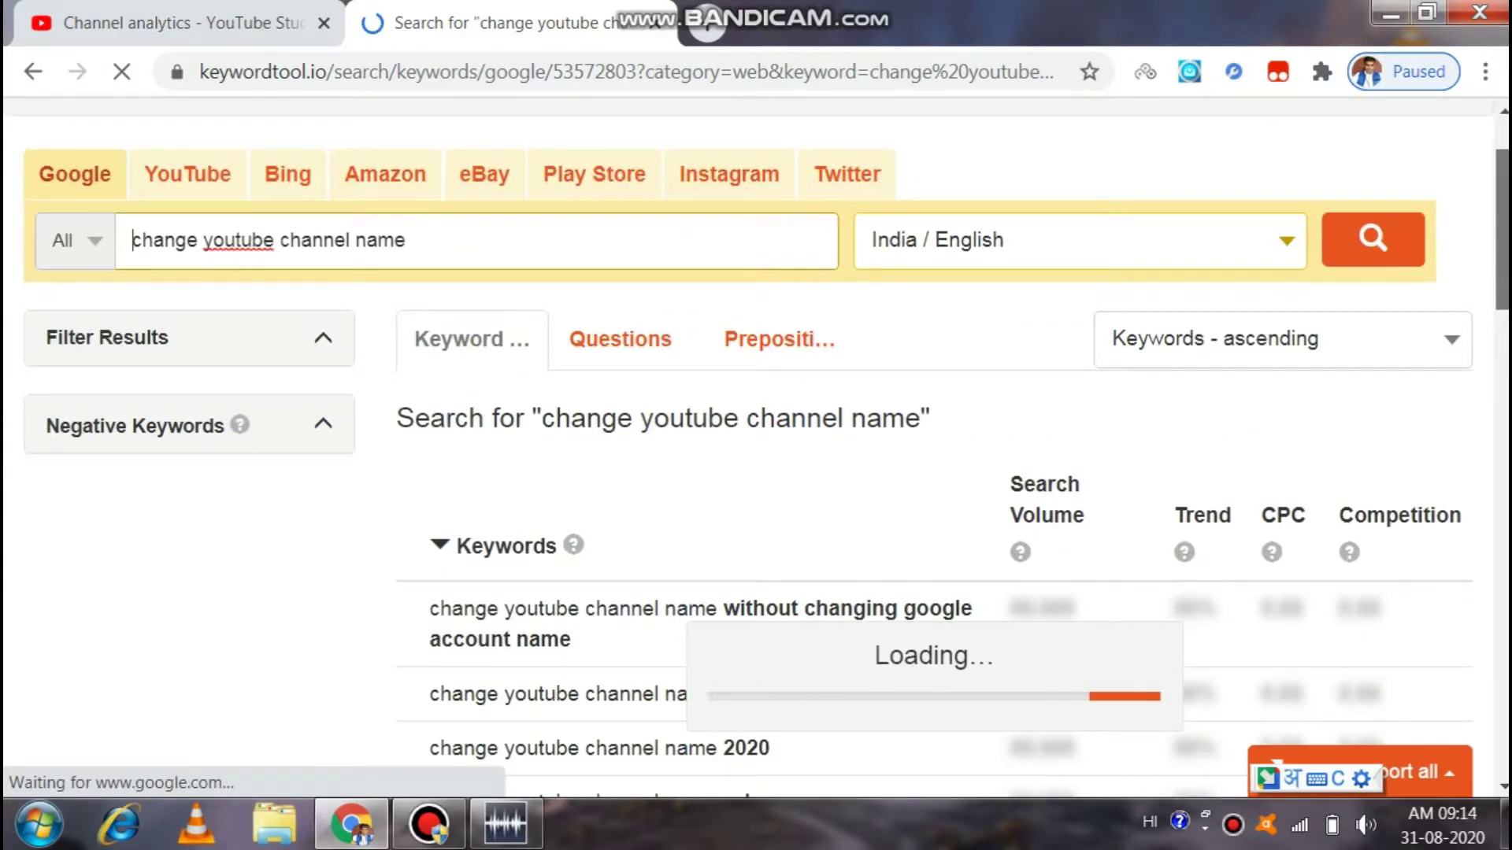
pyautogui.scroll(-1, 756, 449)
pyautogui.scroll(-3, 756, 449)
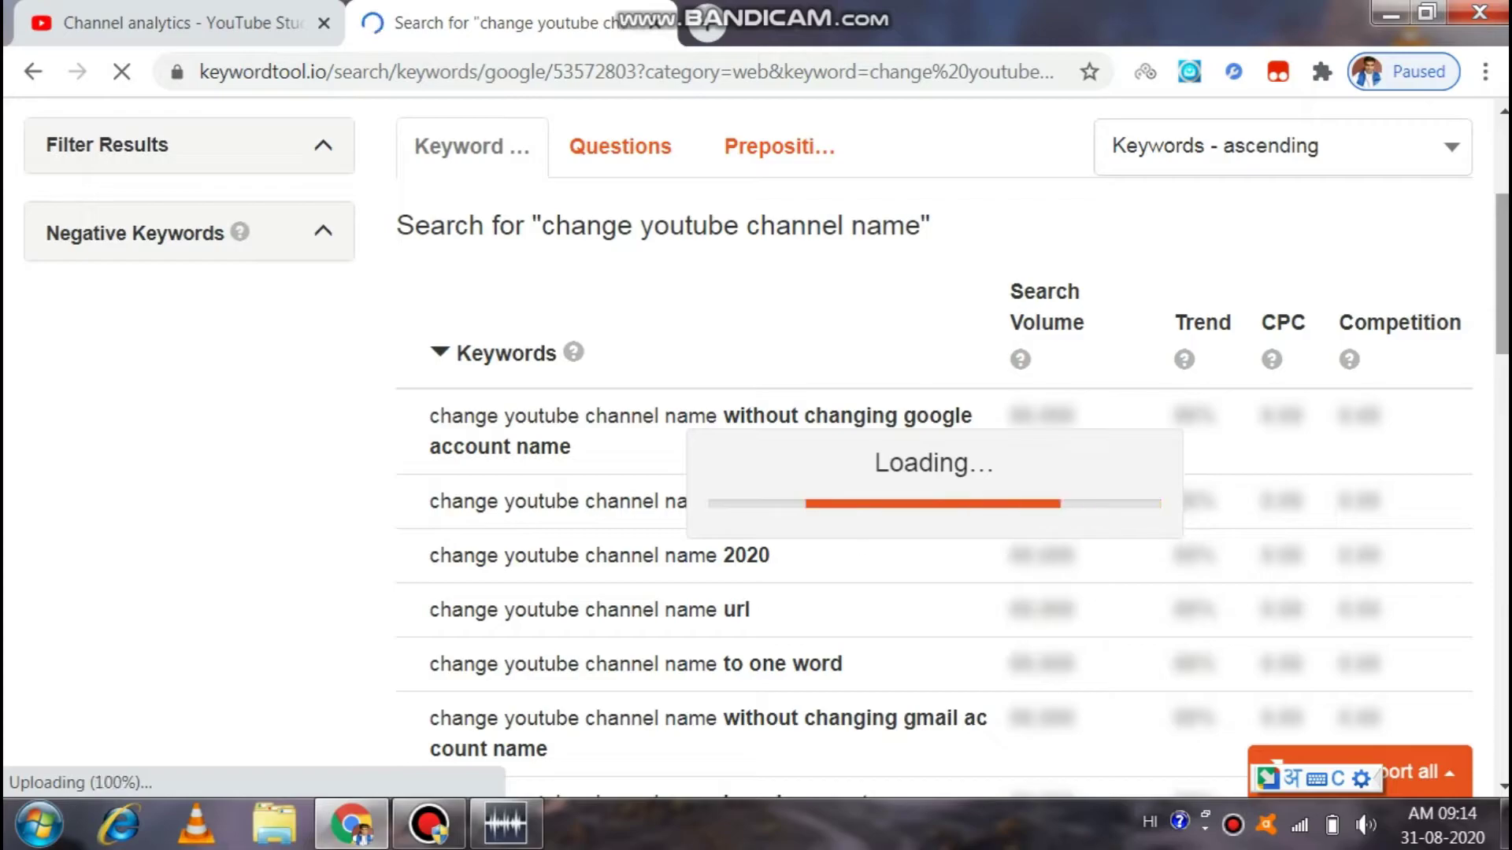
pyautogui.scroll(-12, 934, 449)
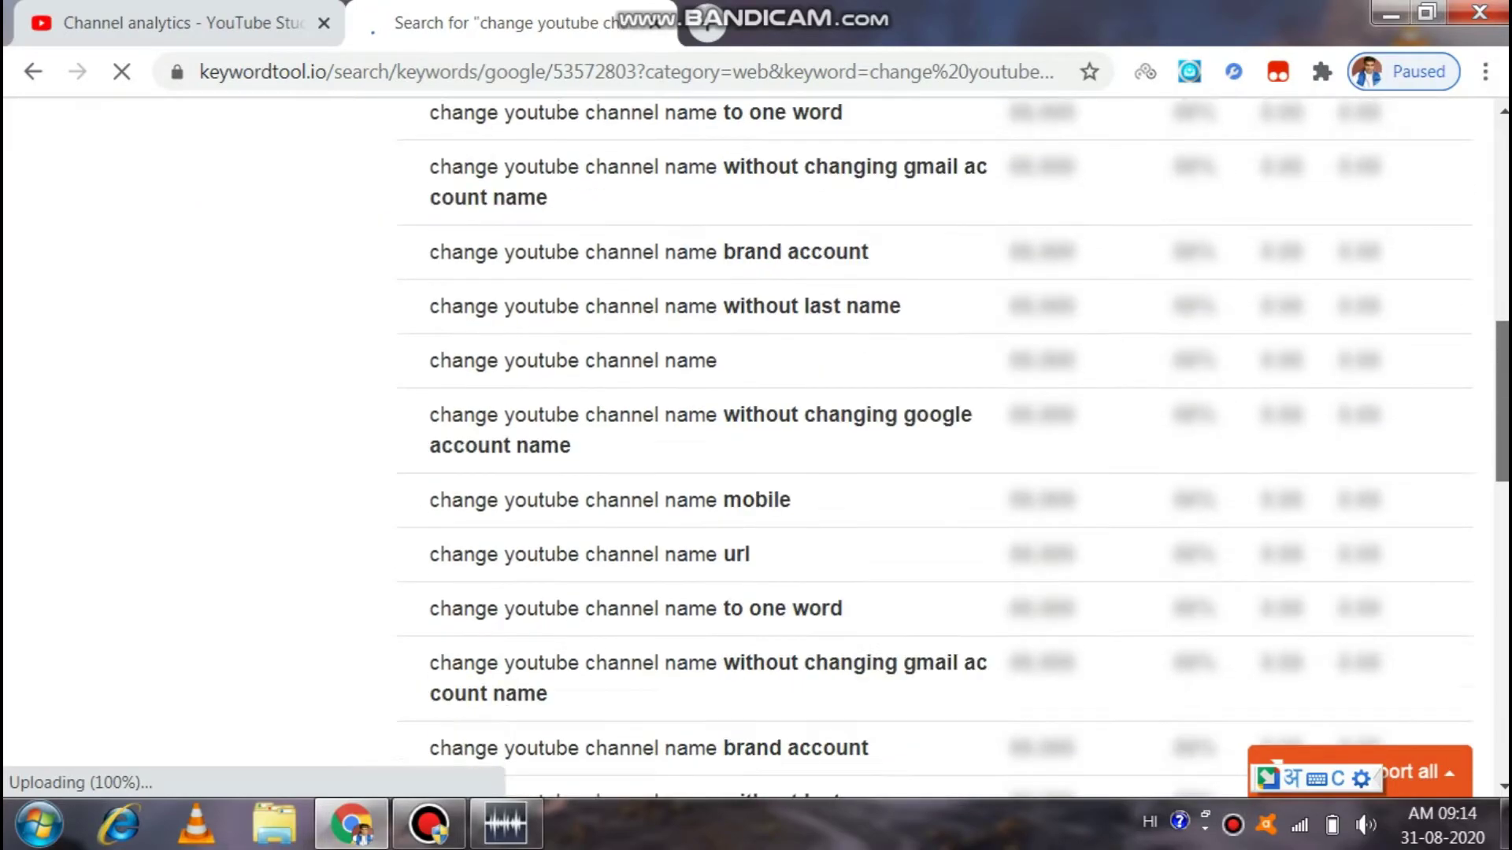
pyautogui.scroll(-3, 934, 449)
pyautogui.scroll(8, 934, 448)
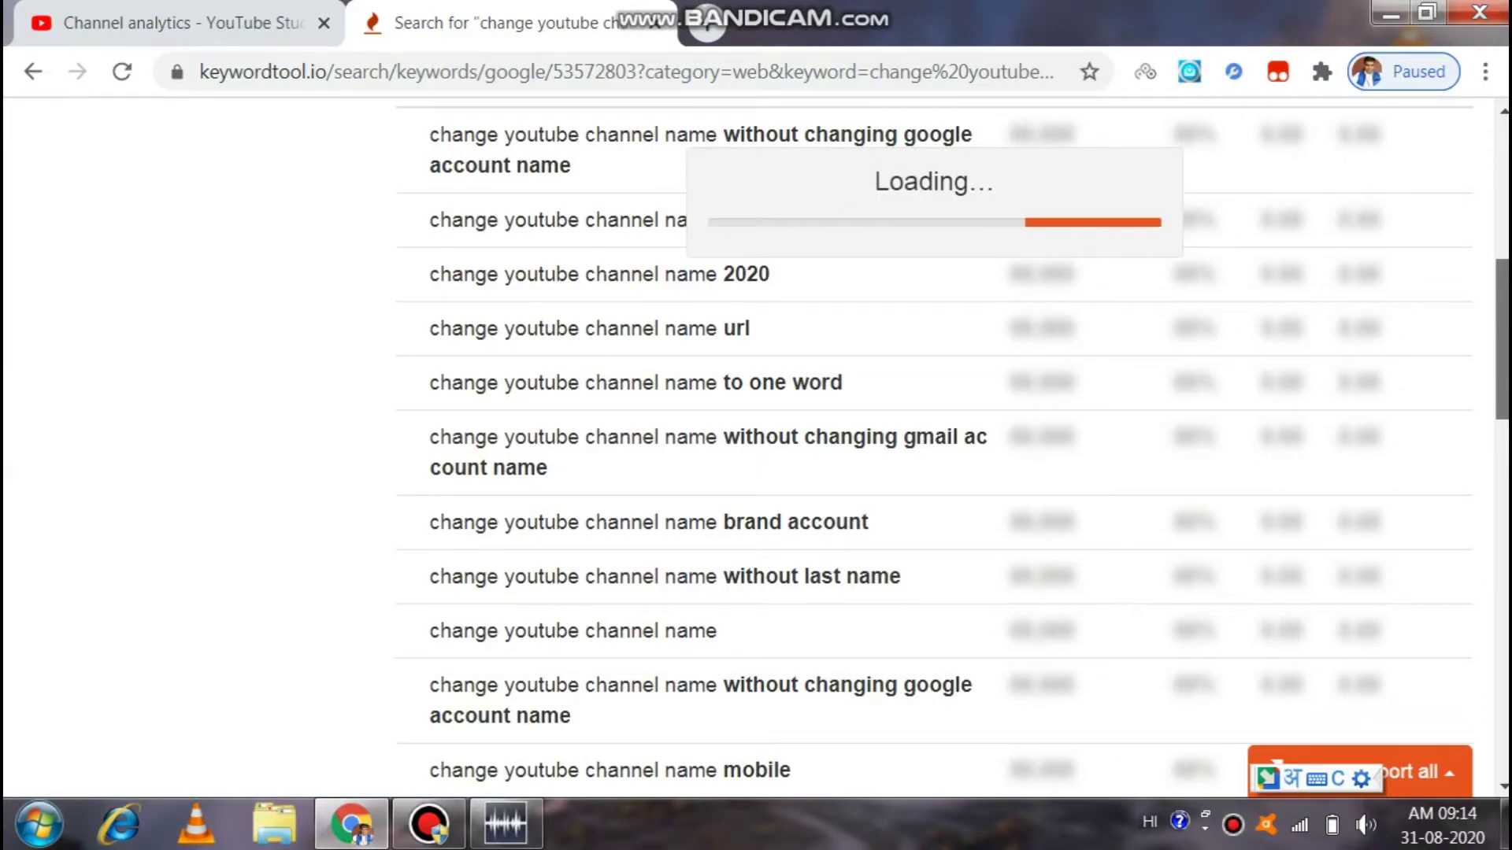
pyautogui.scroll(8, 934, 449)
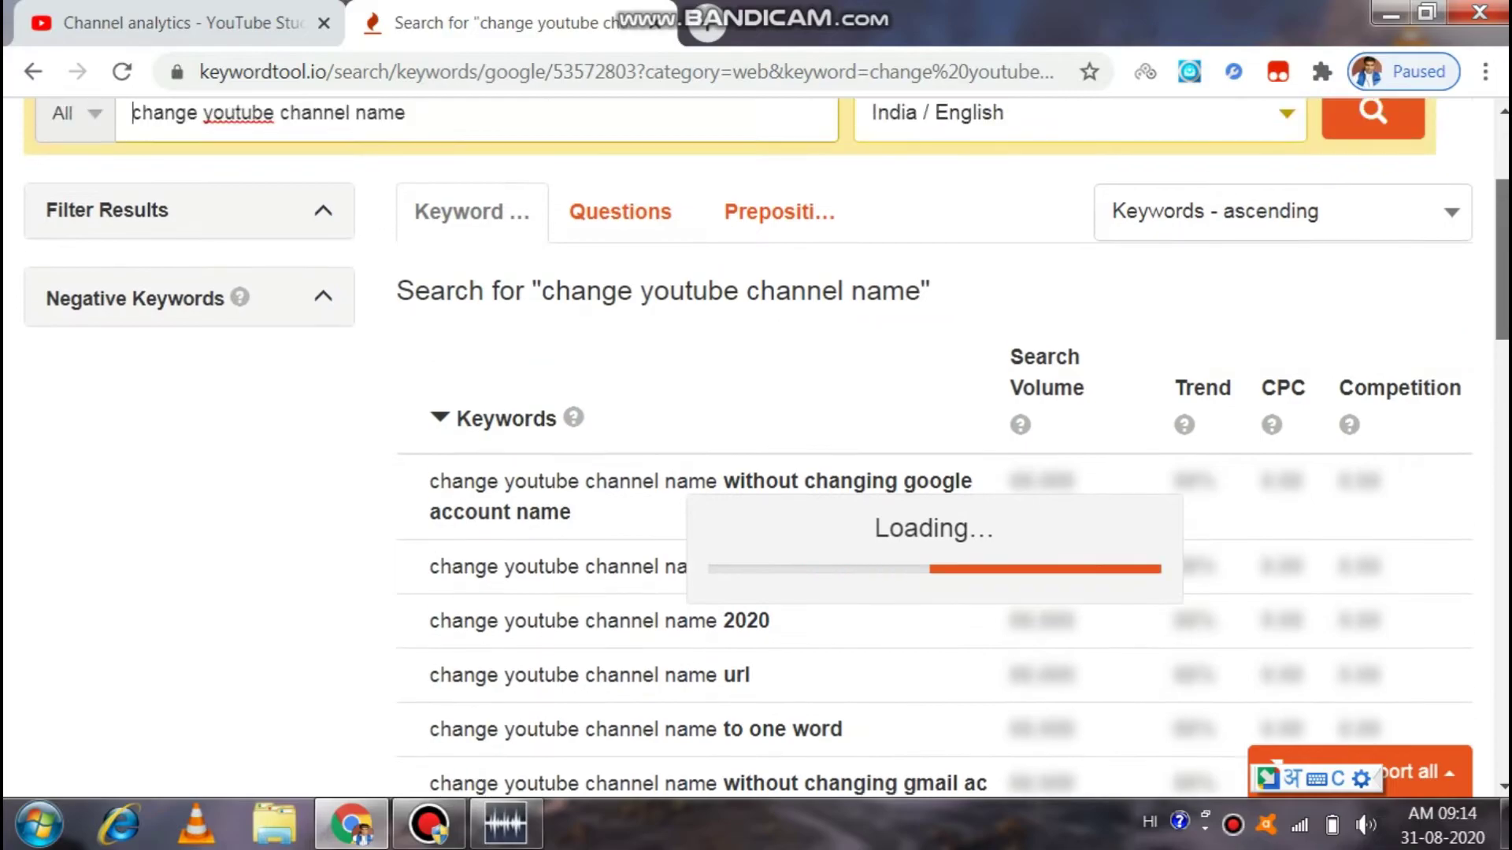
# Select all keywords found for "change youtube channel name".
pyautogui.scroll(-3, 934, 448)
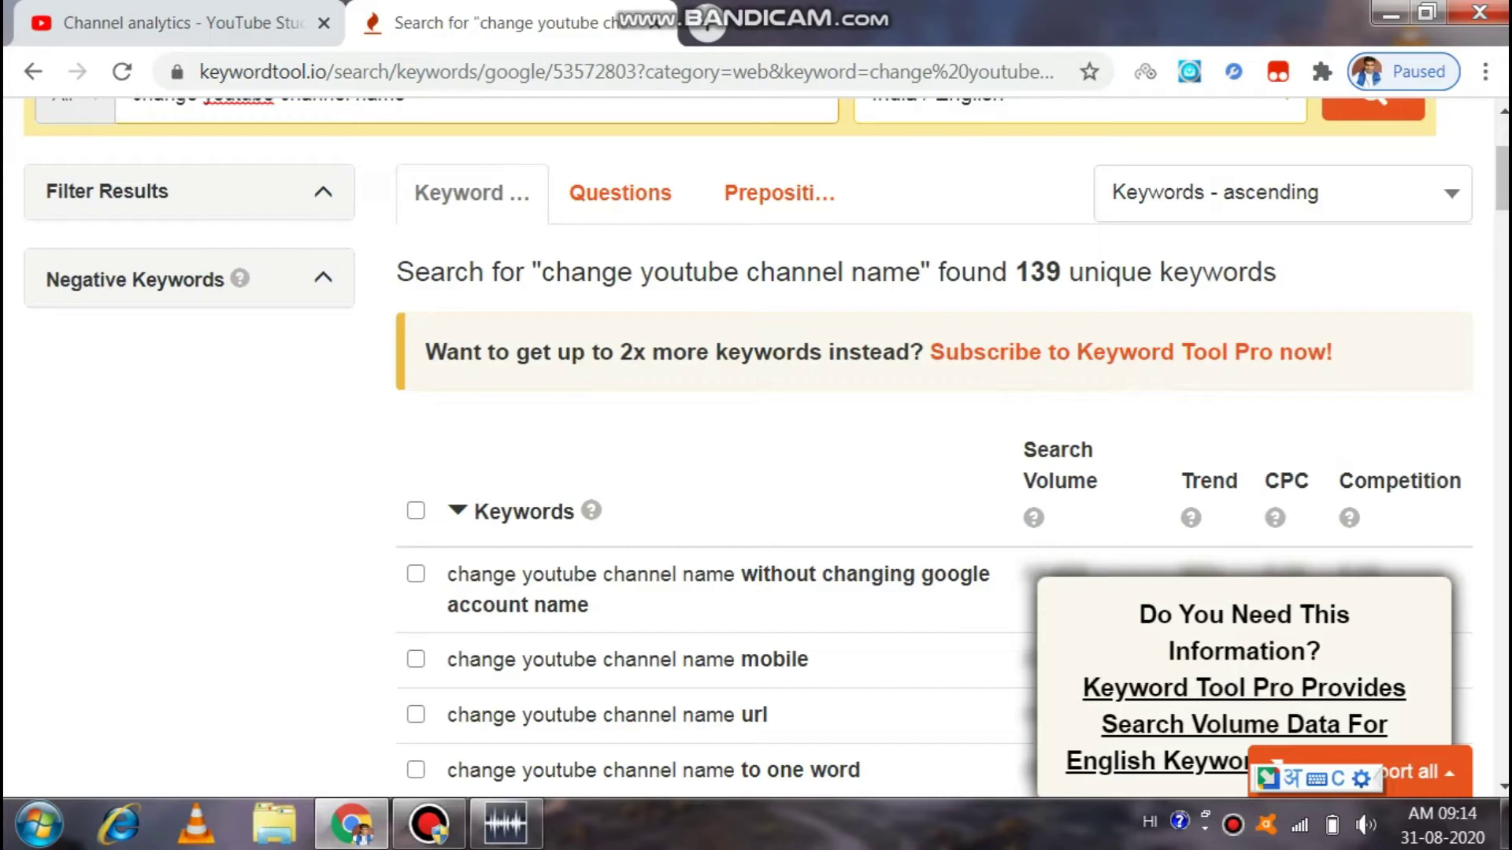
pyautogui.click(415, 511)
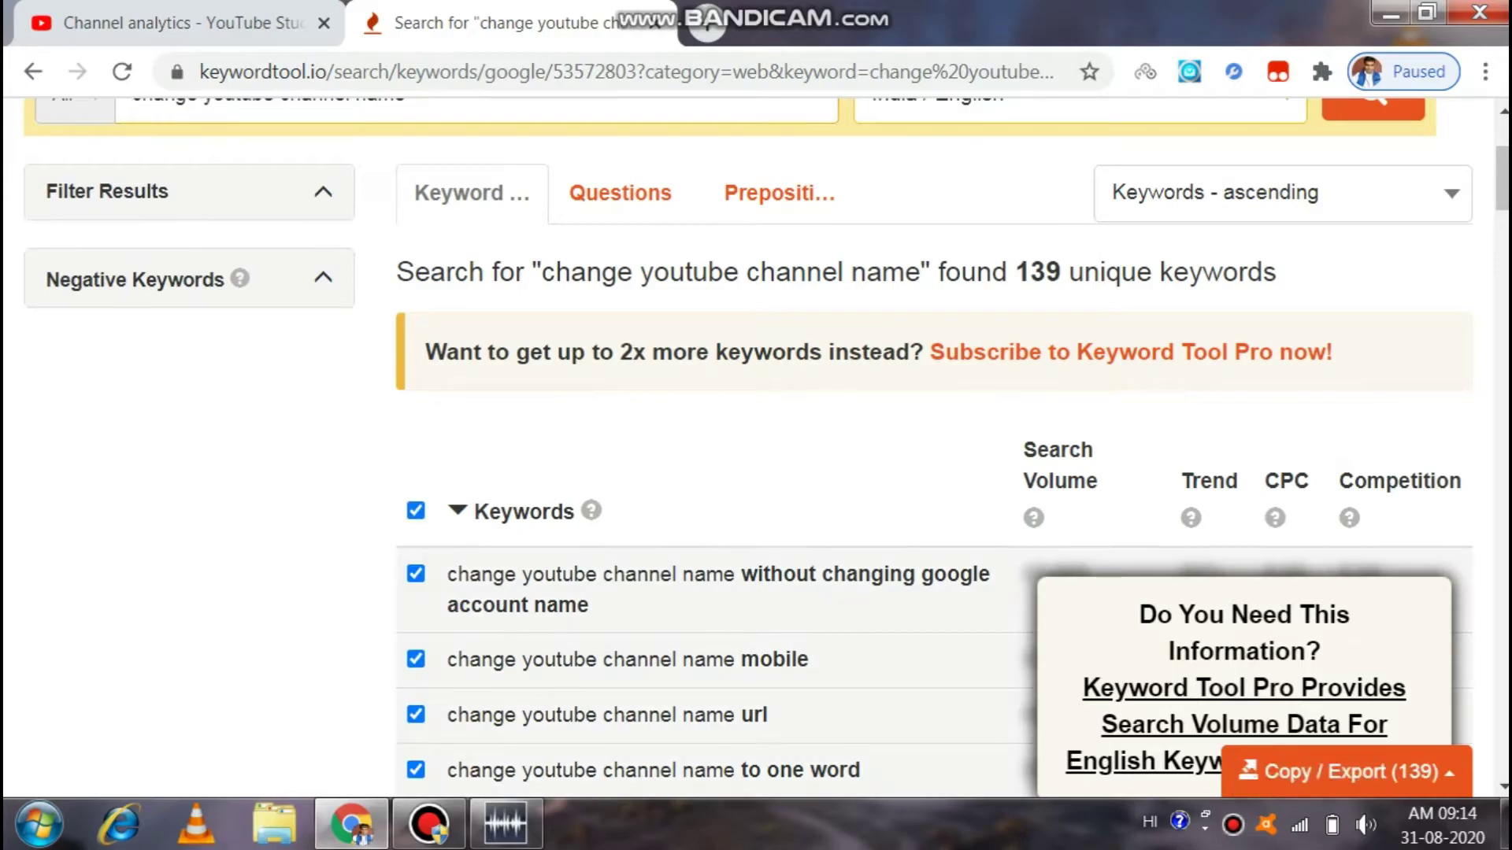
pyautogui.scroll(-3, 415, 510)
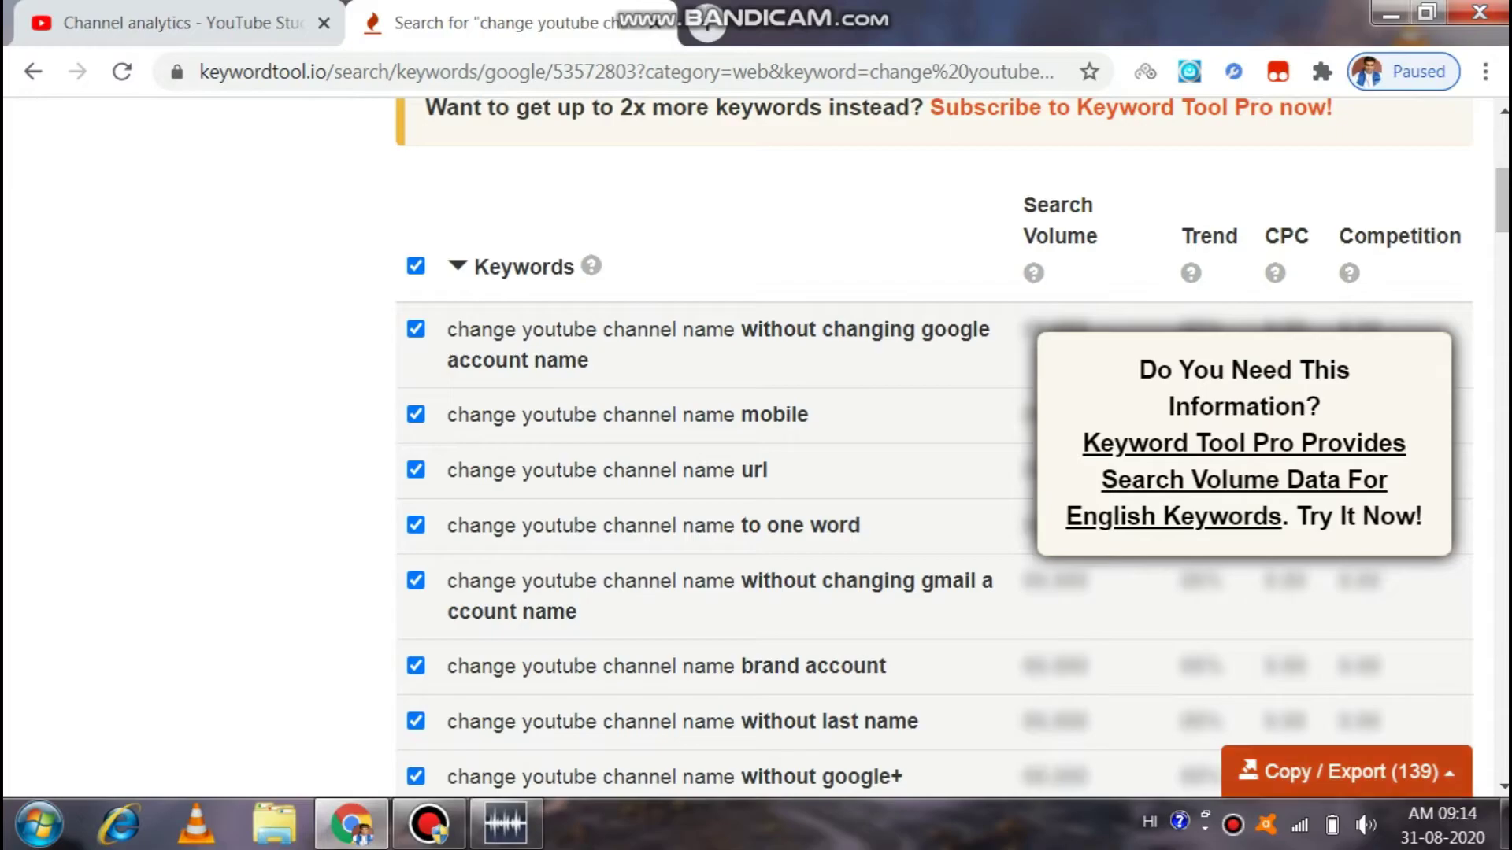
# Copy all selected keywords to the clipboard and paste them into the uploading video's description in YouTube Studio.
pyautogui.click(1347, 771)
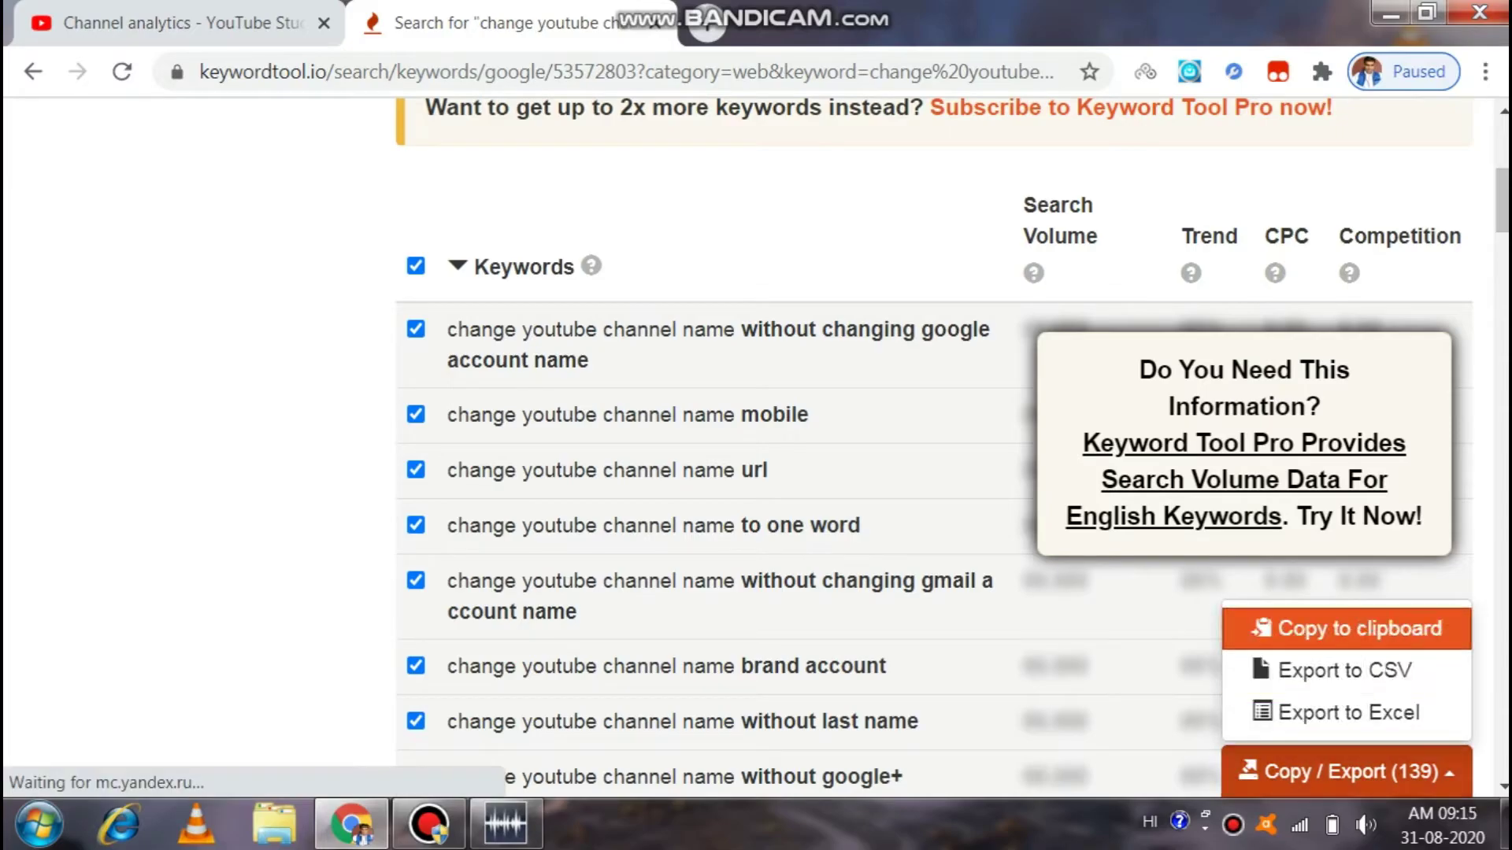
pyautogui.click(1357, 627)
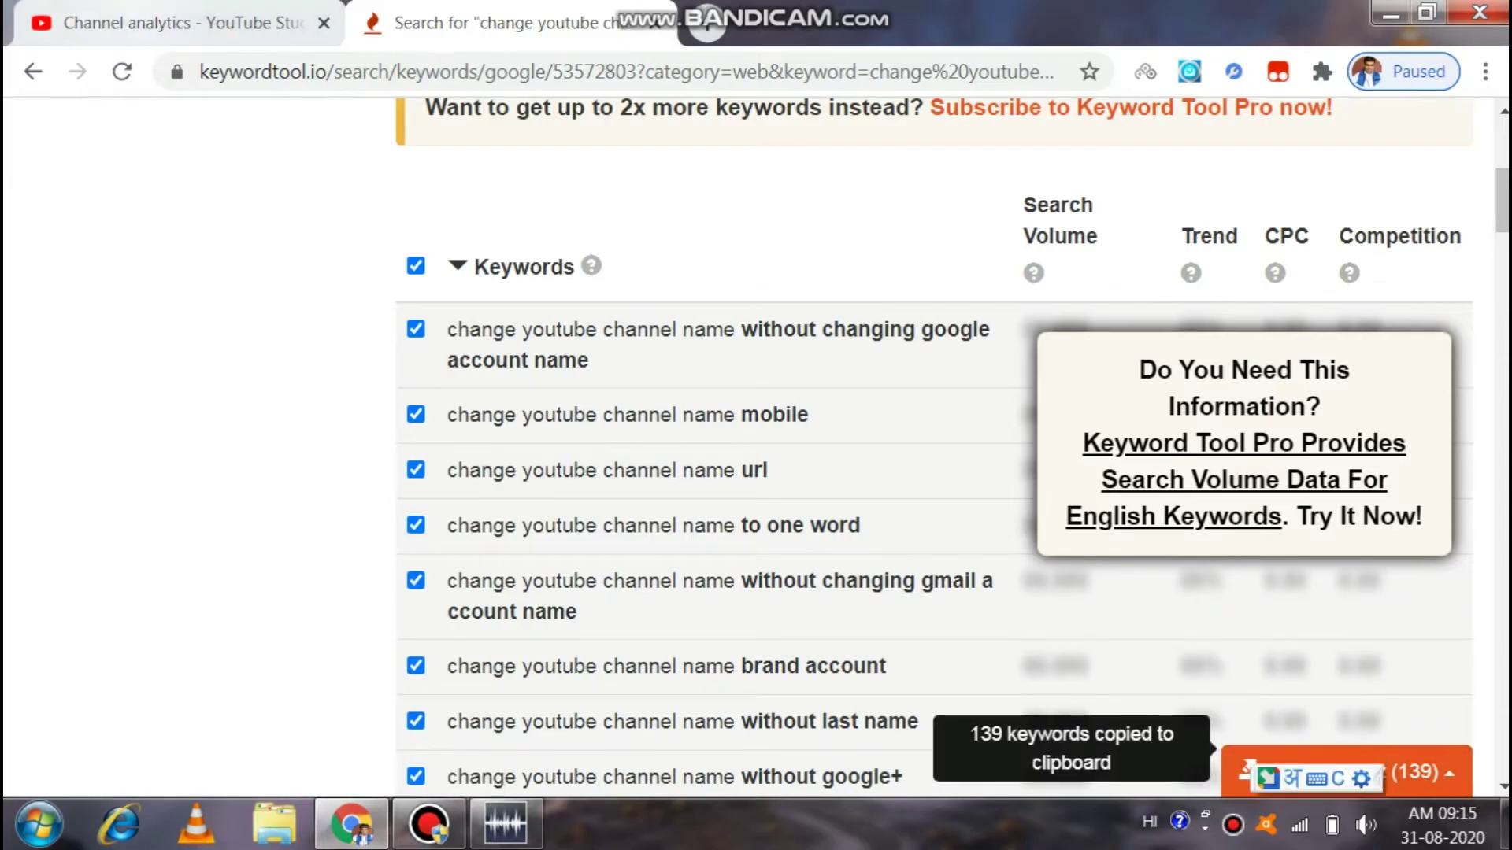
pyautogui.hotkey('ctrl', 'pageup')
pyautogui.click(236, 598)
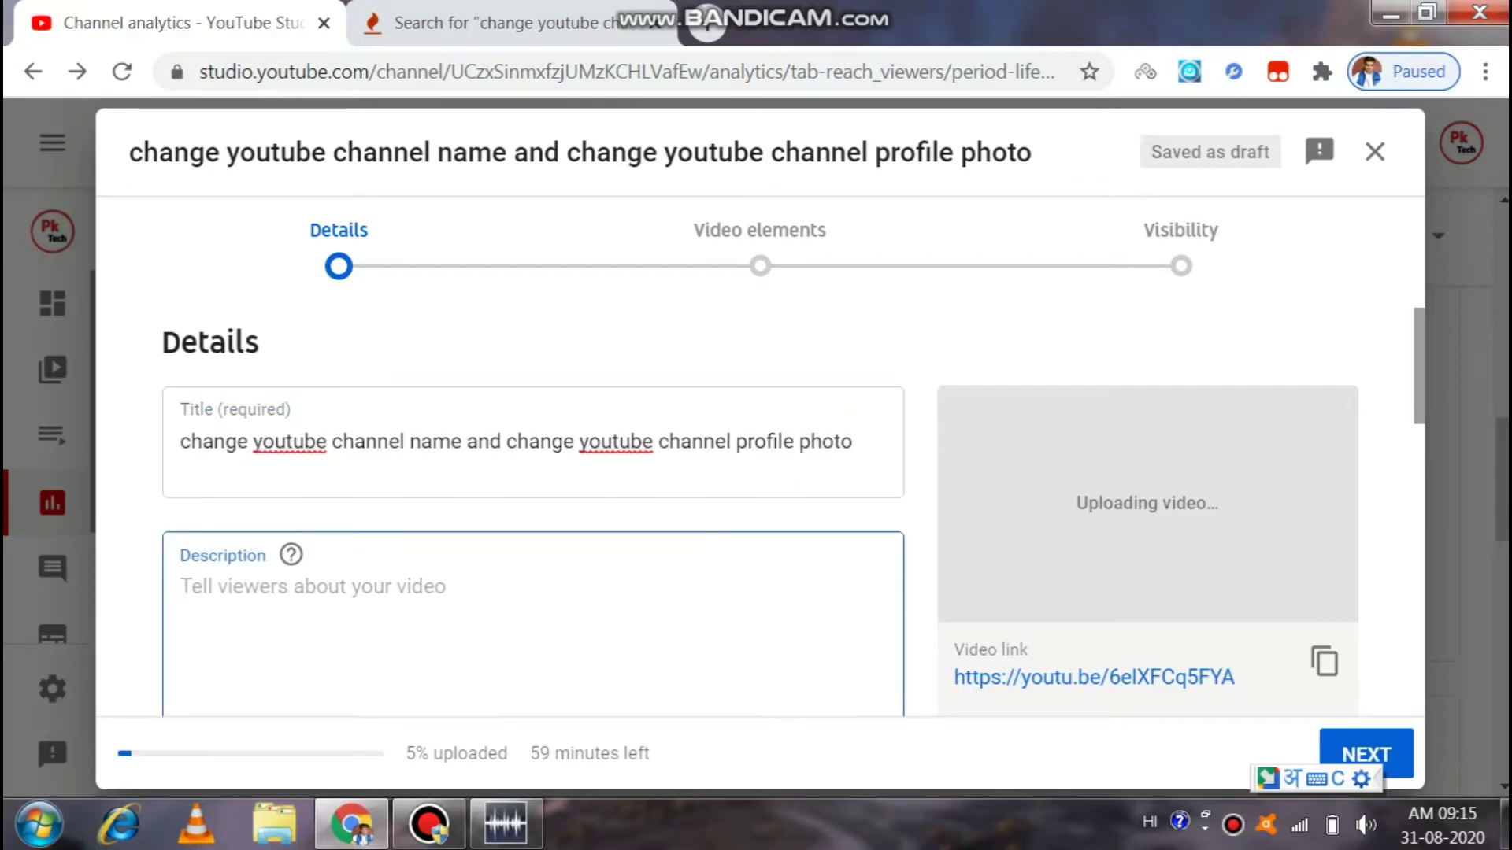
pyautogui.rightClick(291, 596)
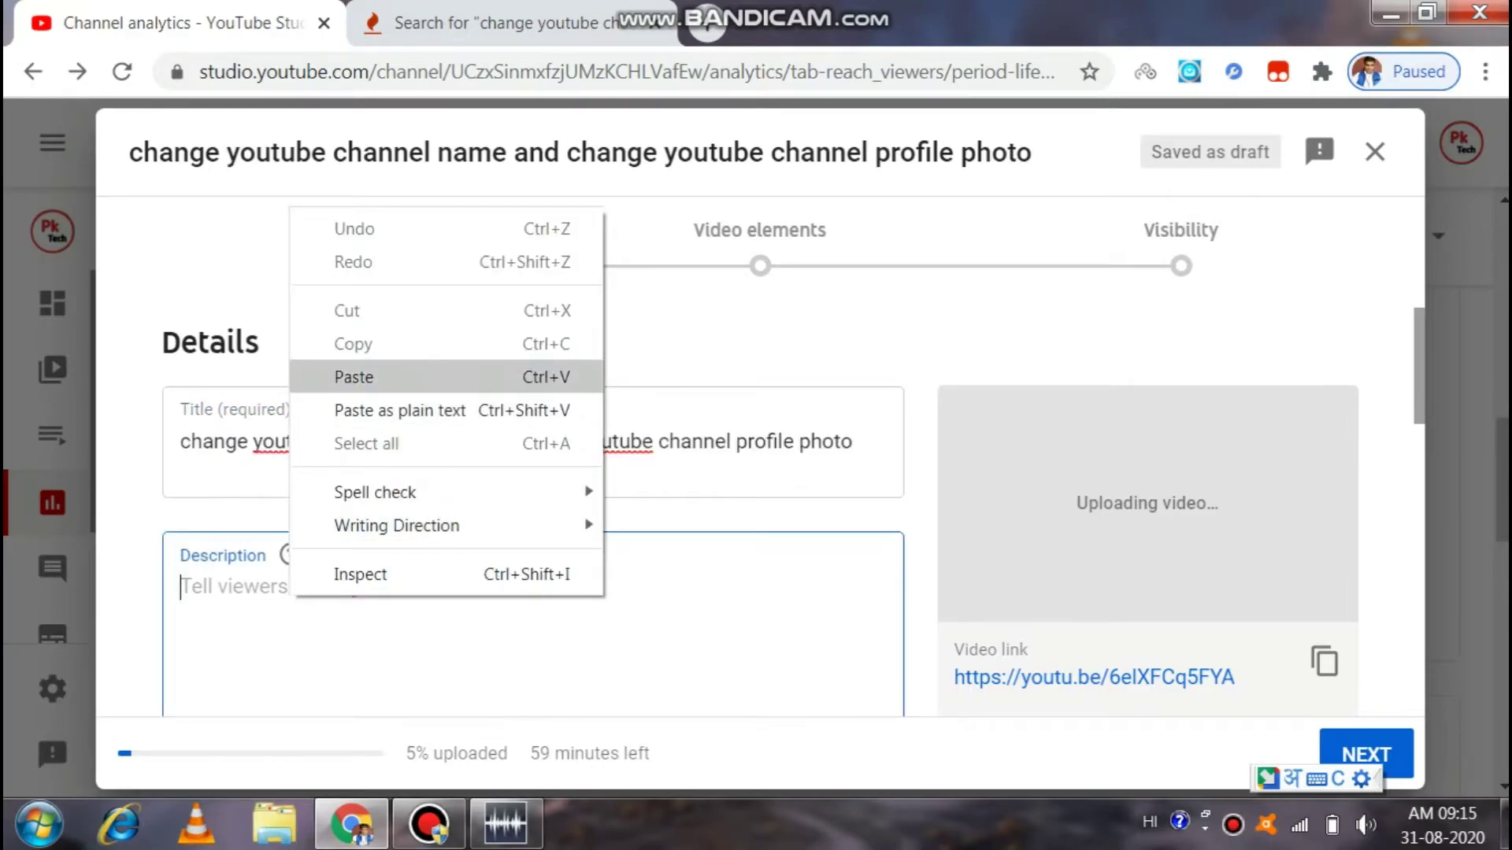
pyautogui.click(354, 377)
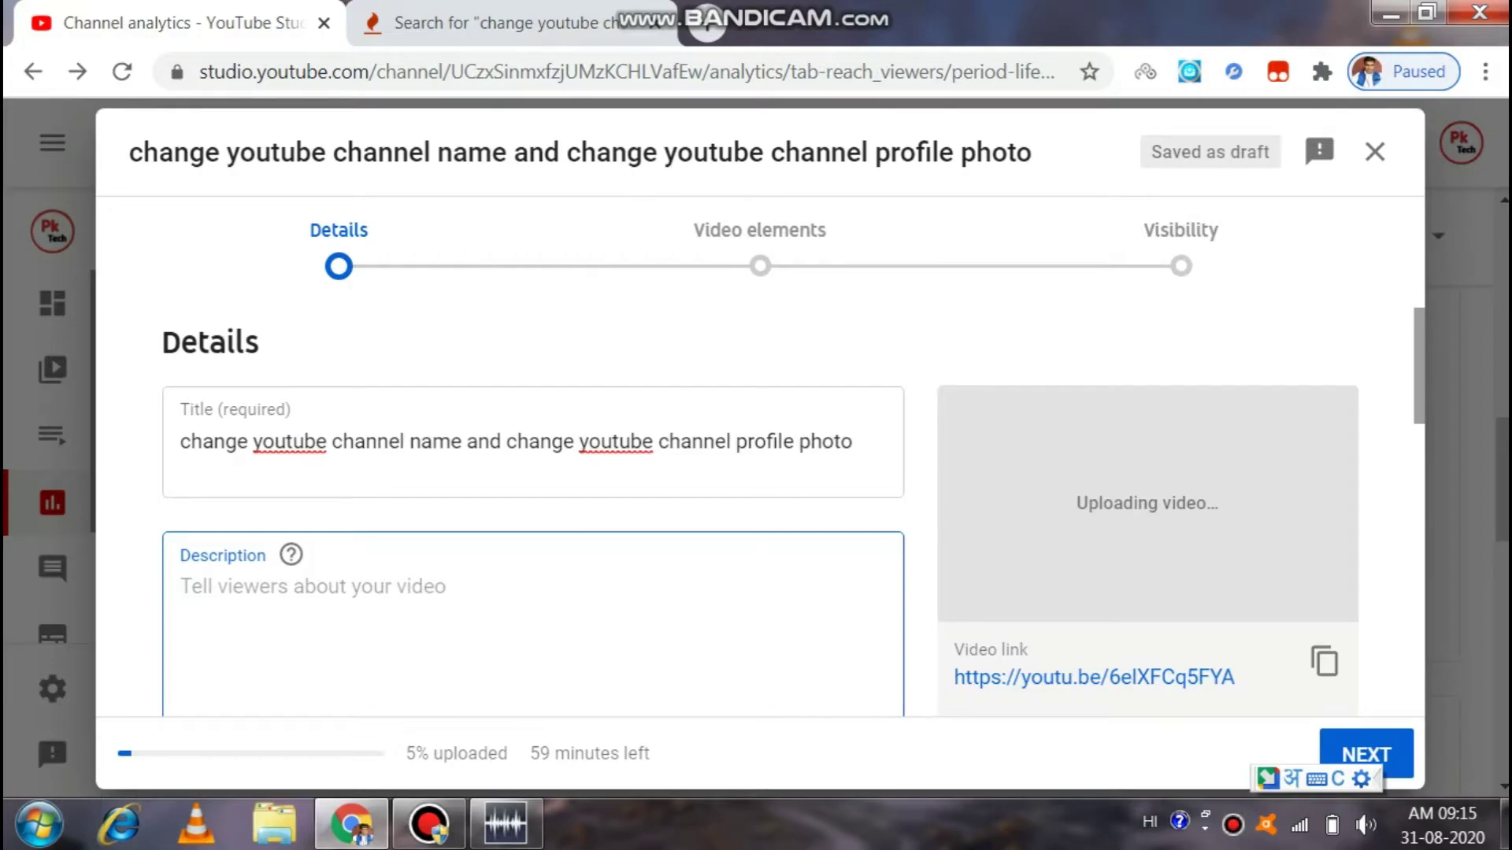
pyautogui.hotkey('ctrl', 'v')
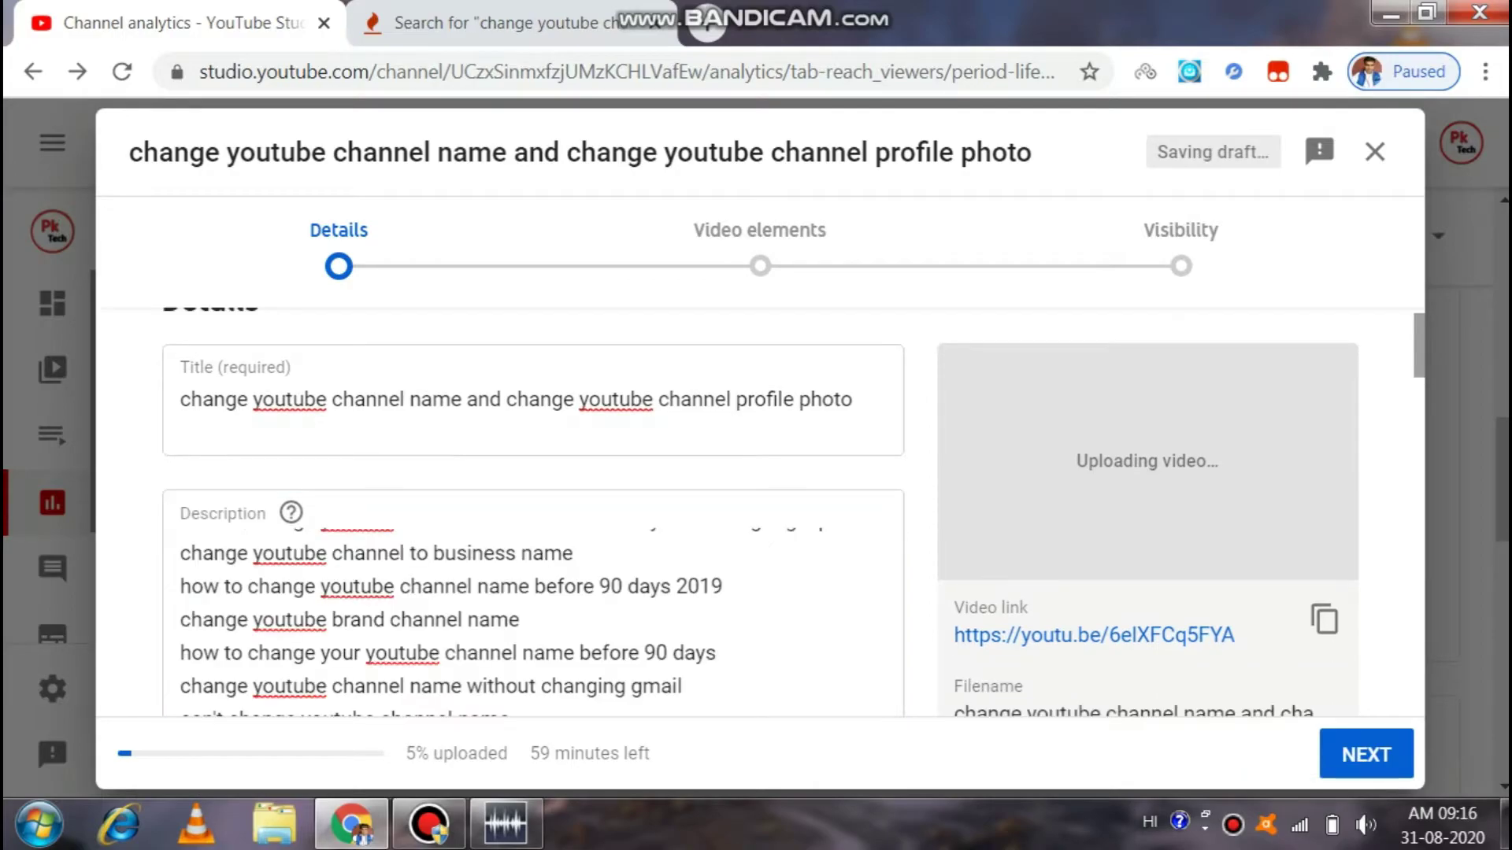
# Add the hashtag "#changeyoutubechannelname" on its own line above the pasted keywords in the description.
pyautogui.click(536, 599)
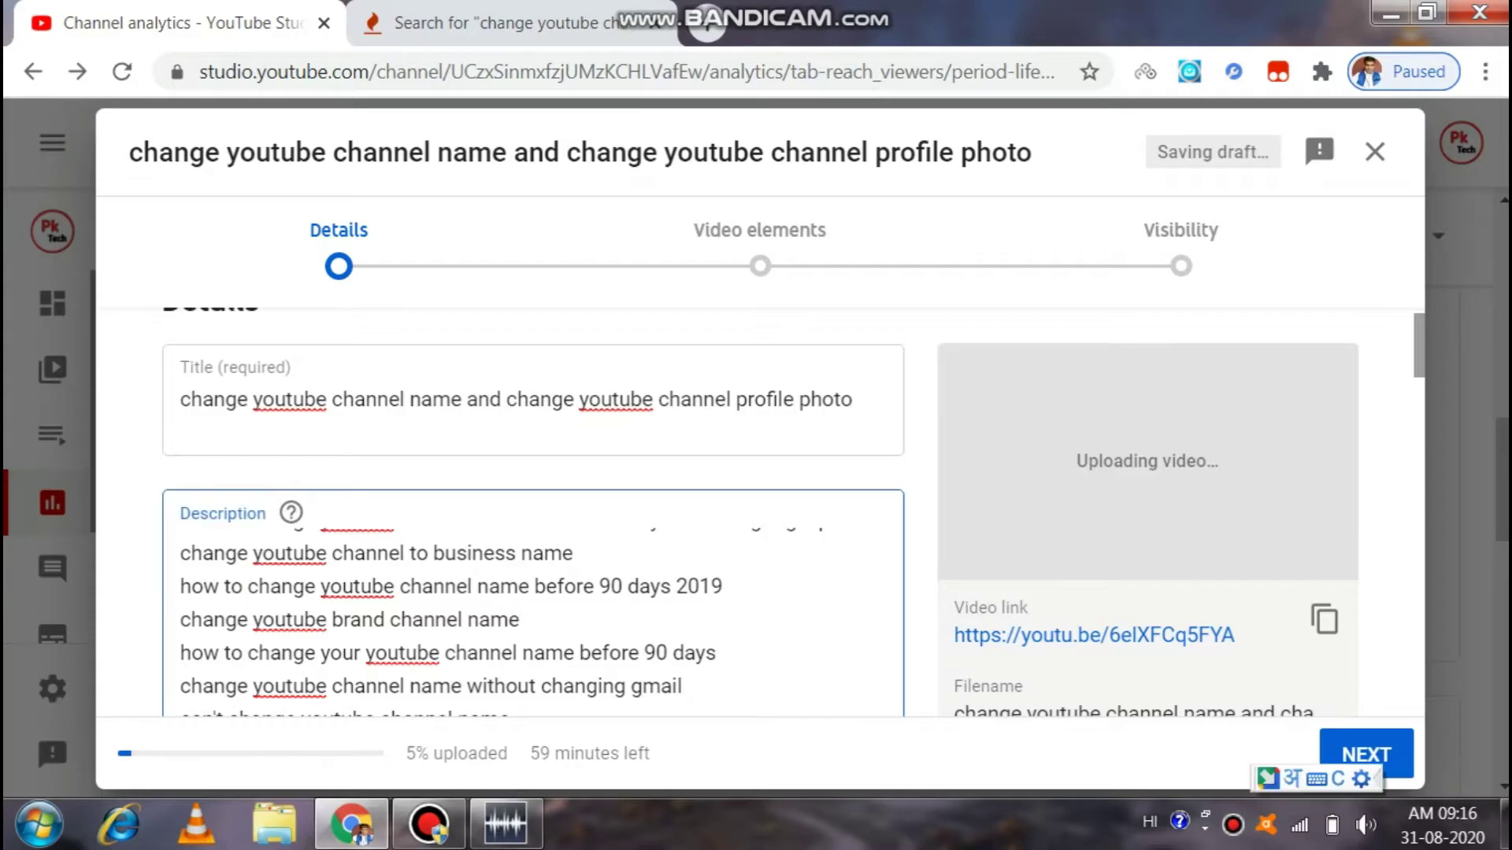
pyautogui.scroll(5, 536, 615)
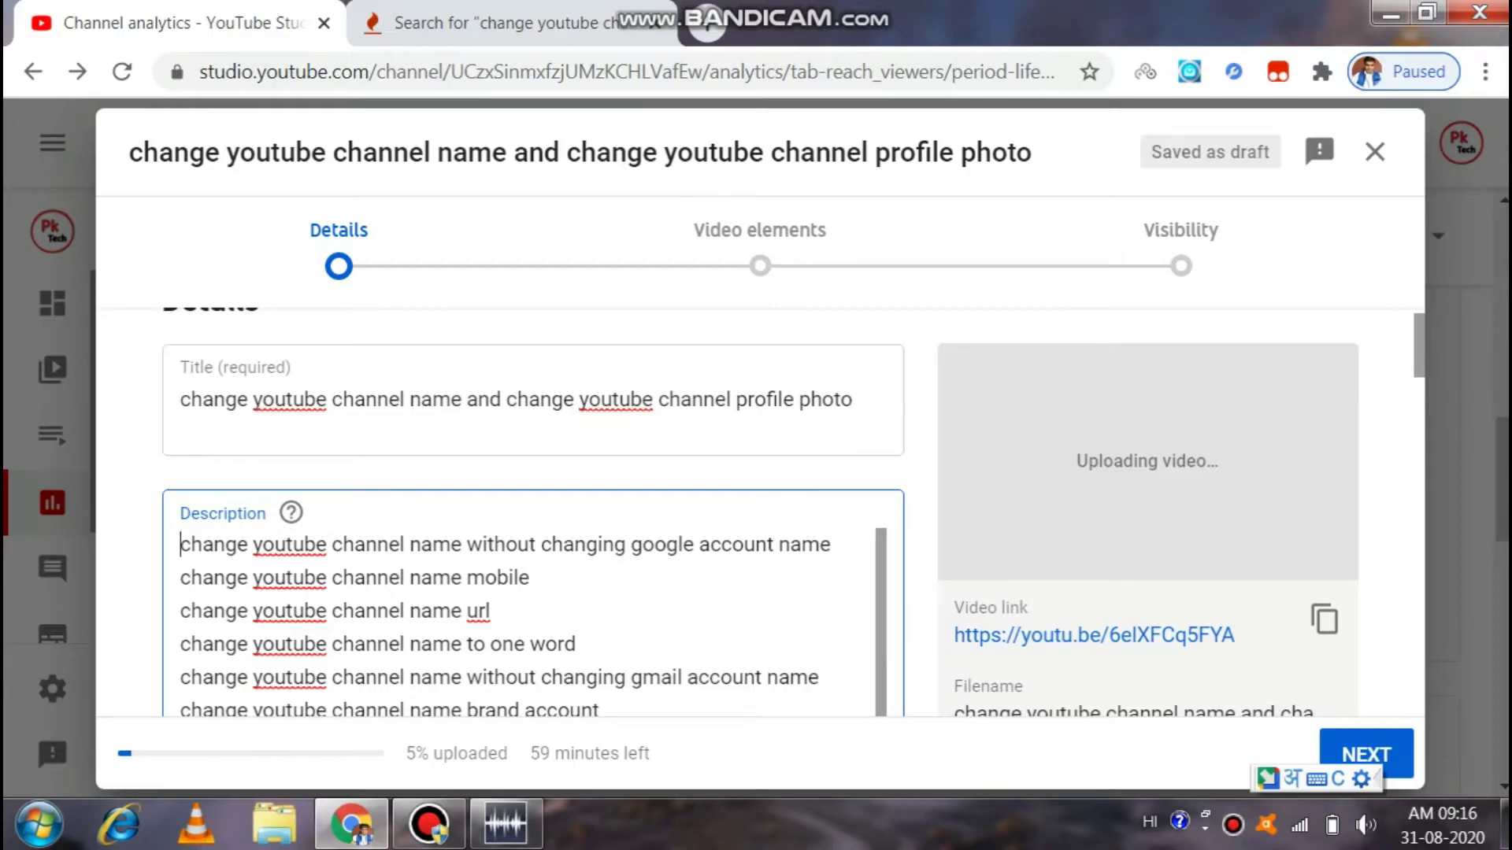
pyautogui.press('Return')
pyautogui.write('#')
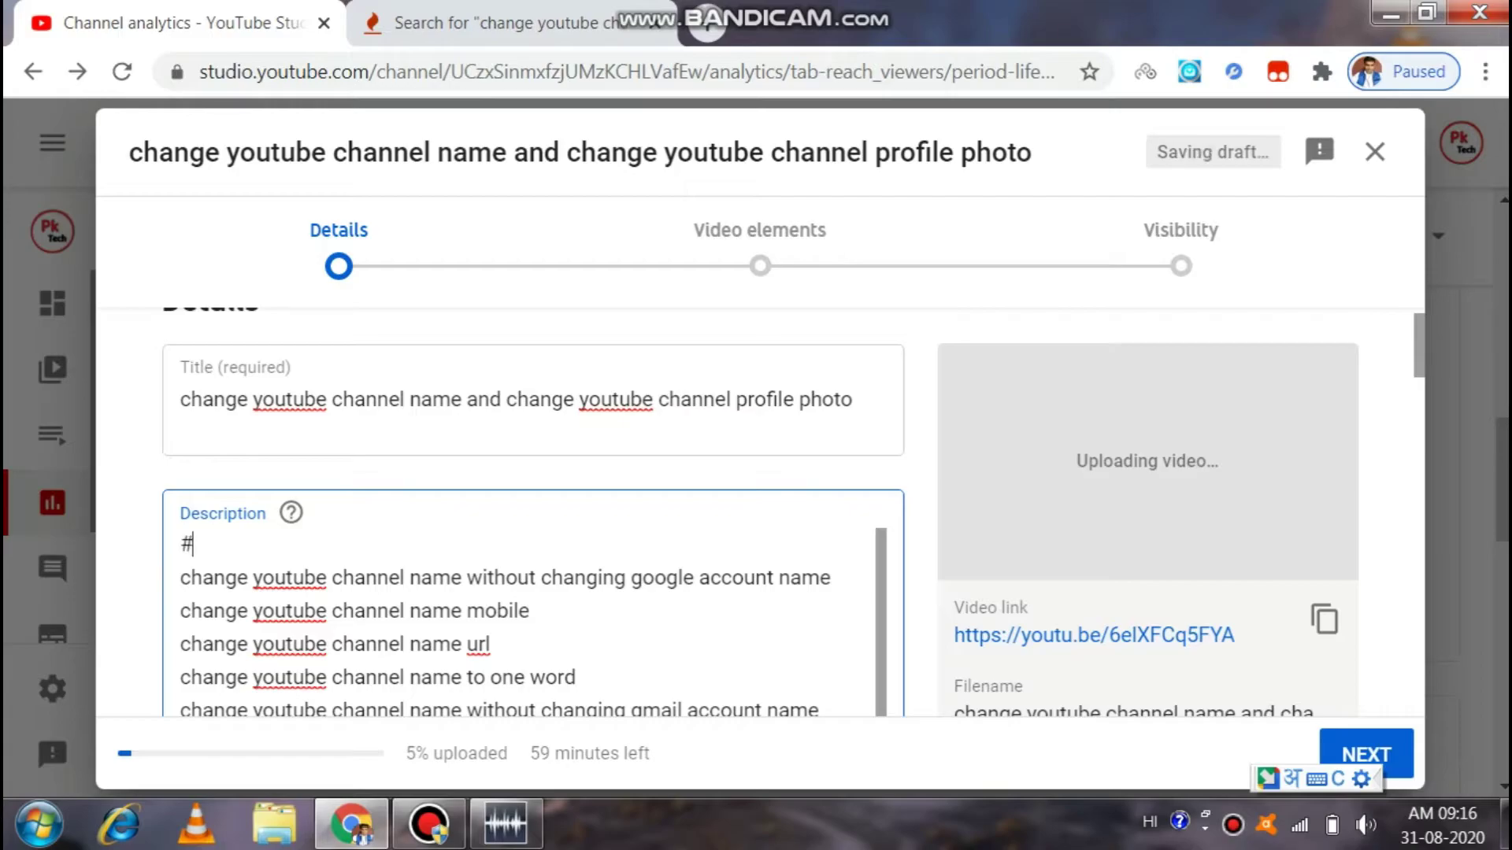
pyautogui.write('cha')
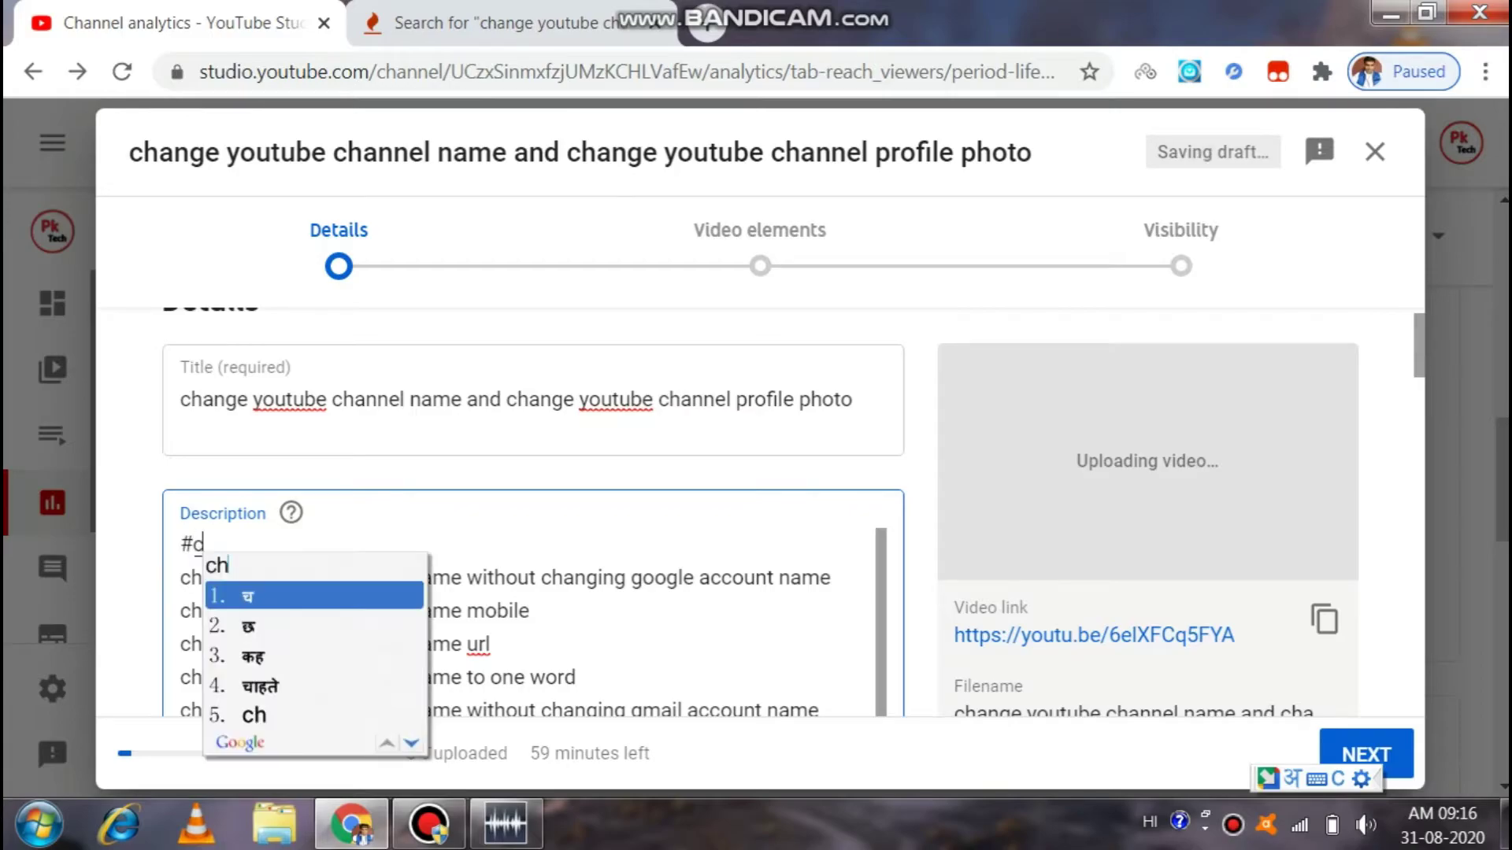
pyautogui.write('nge')
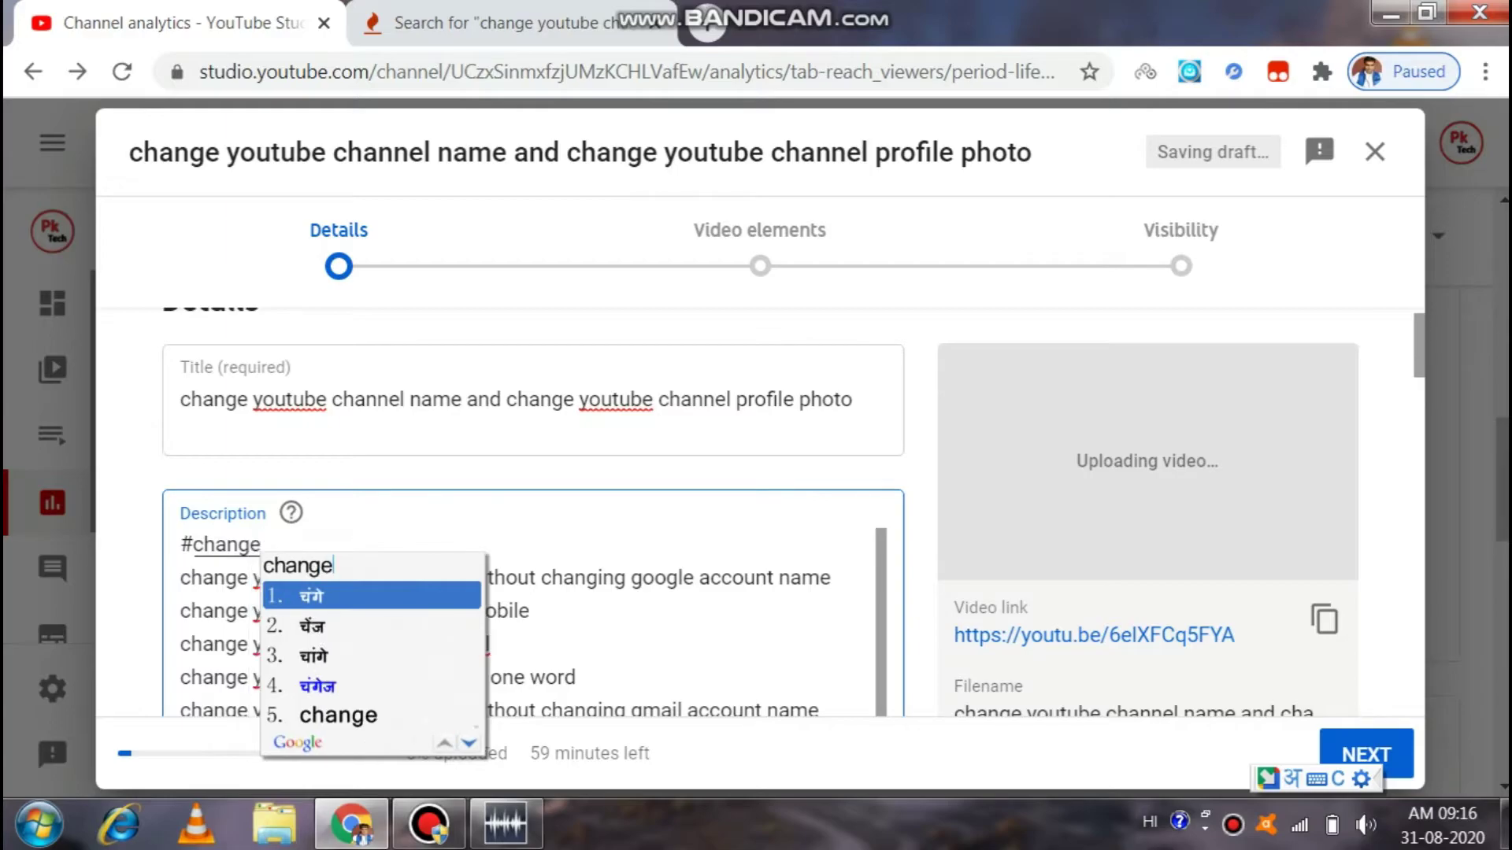
pyautogui.press('Escape')
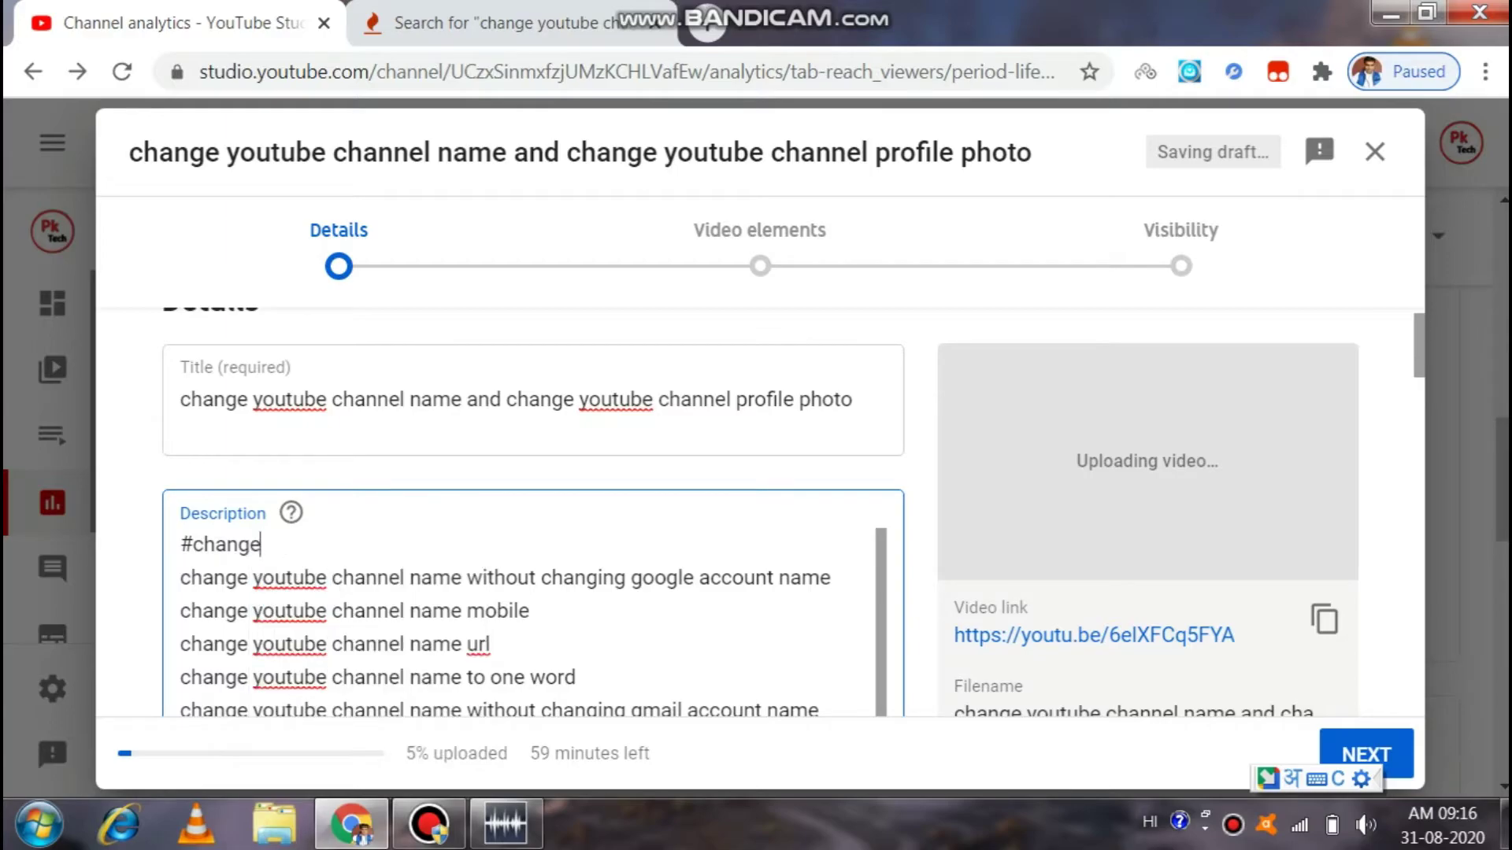
pyautogui.write('youtube')
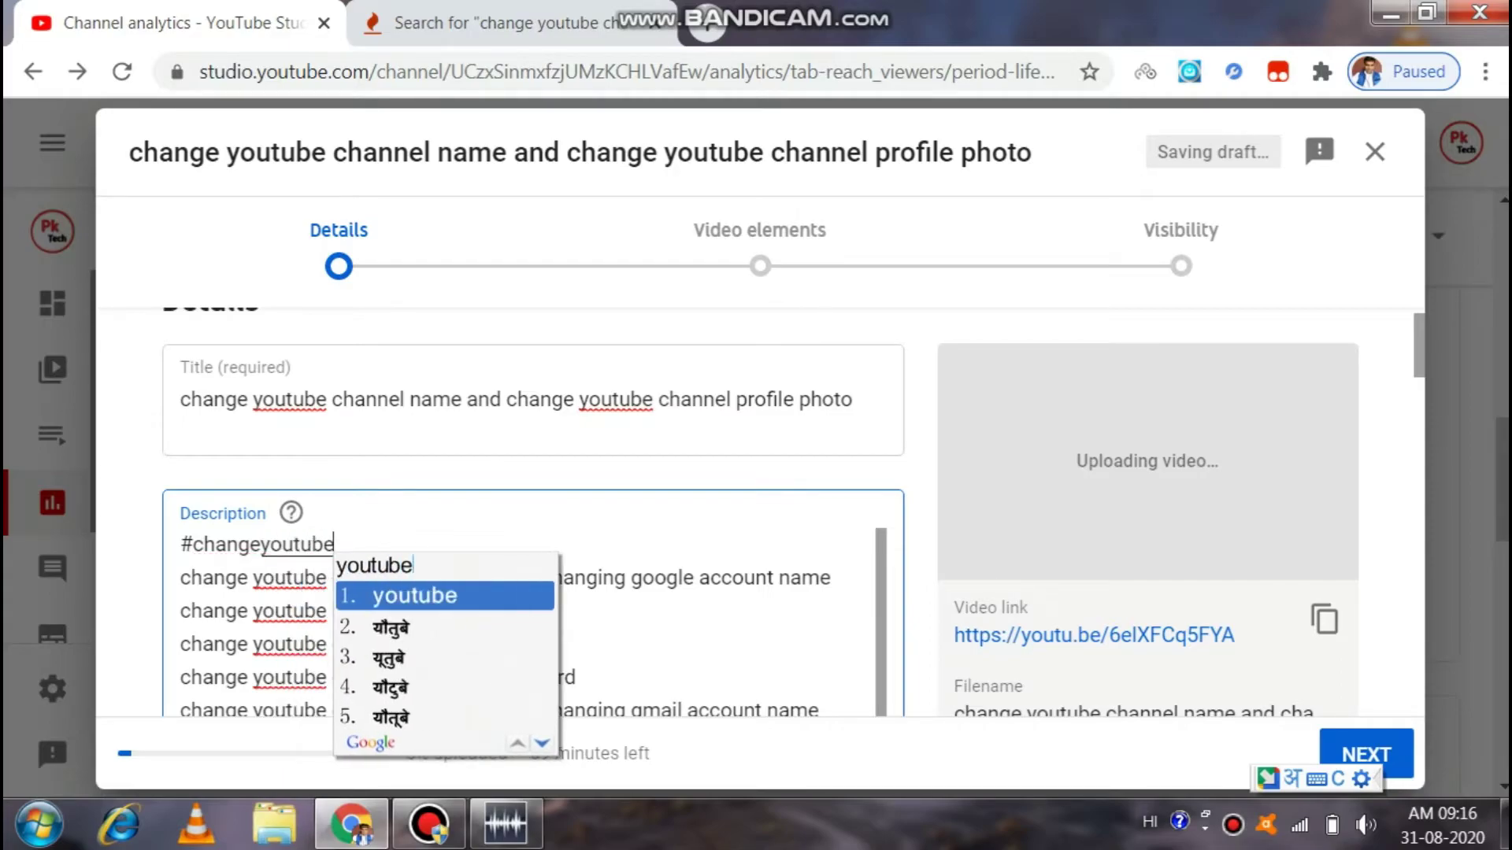
pyautogui.write('cha')
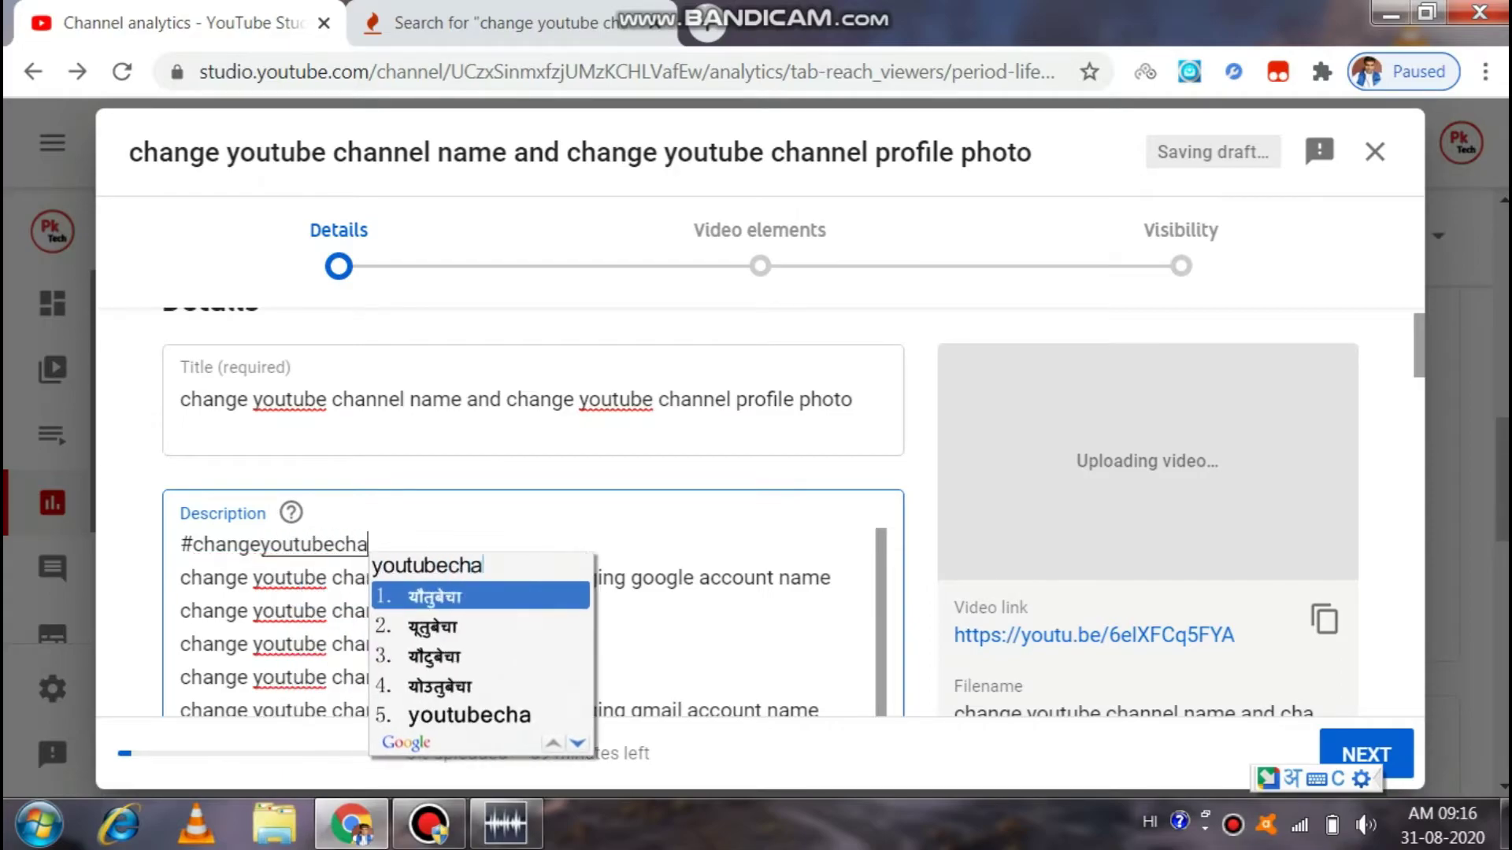
pyautogui.write('nnelna')
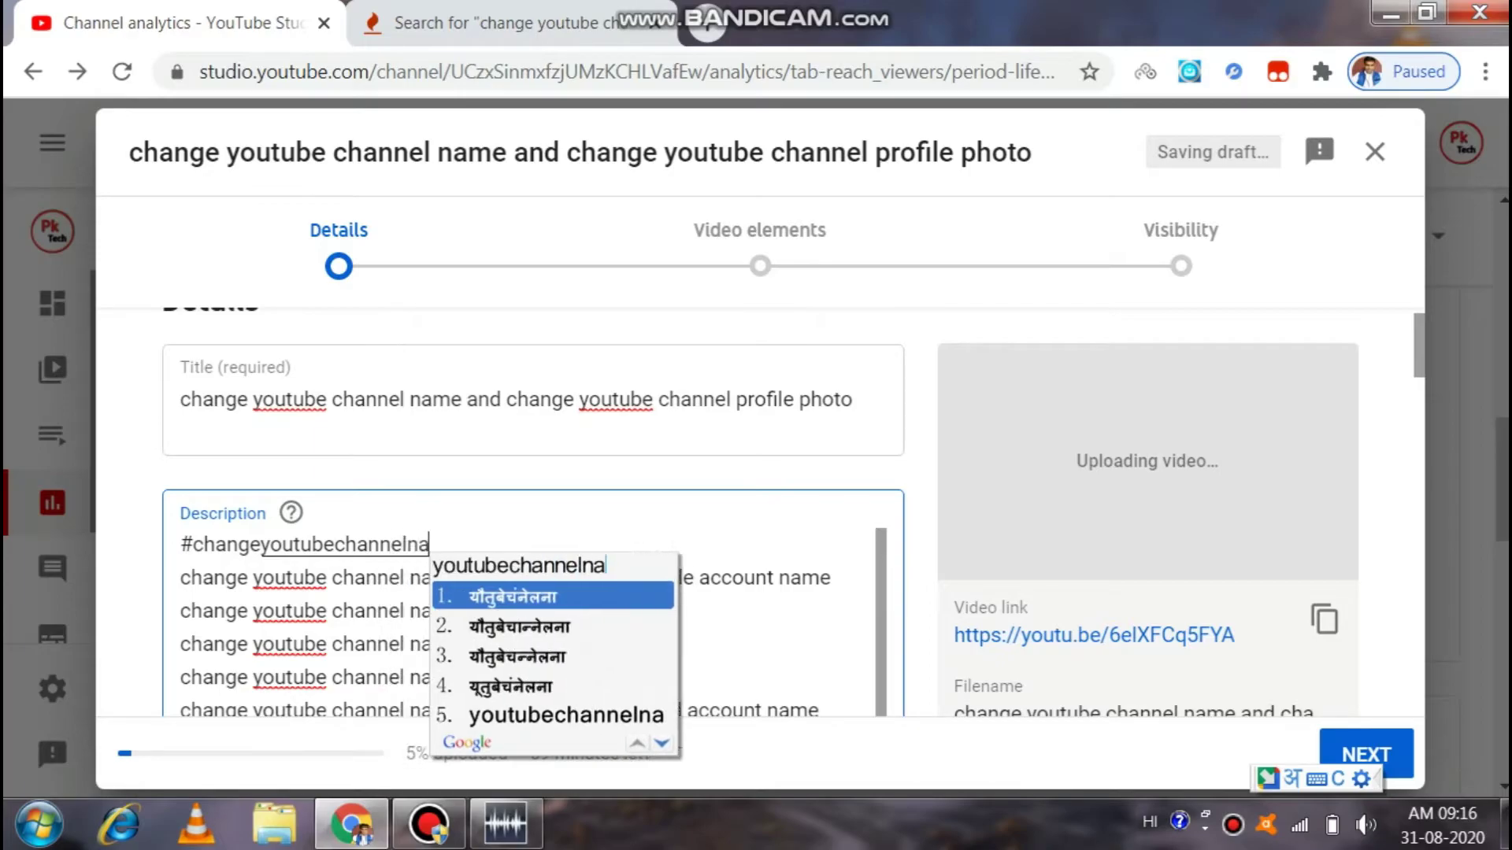
pyautogui.write('me')
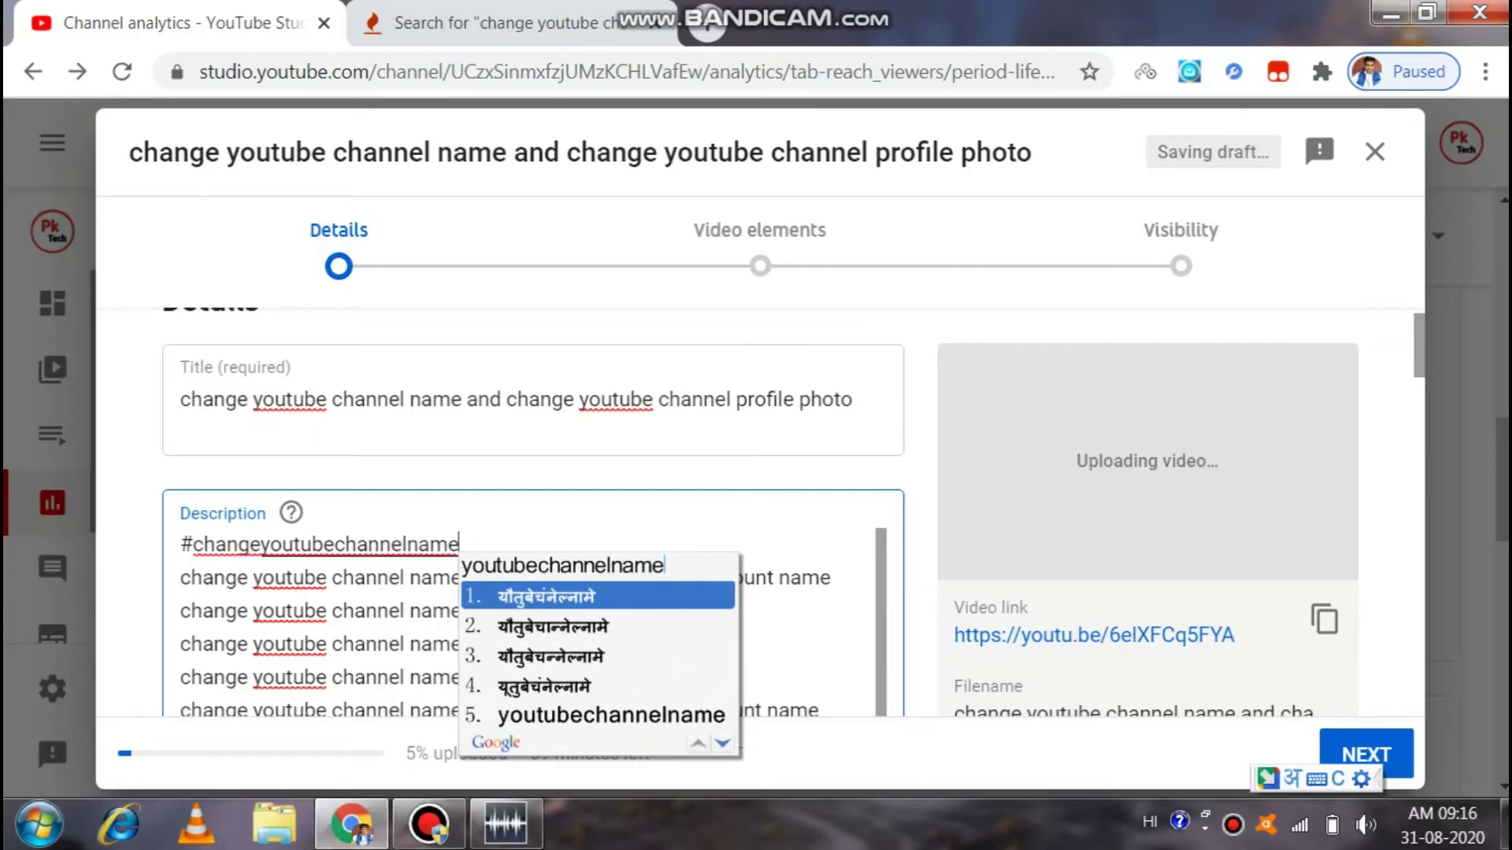
pyautogui.press('Escape')
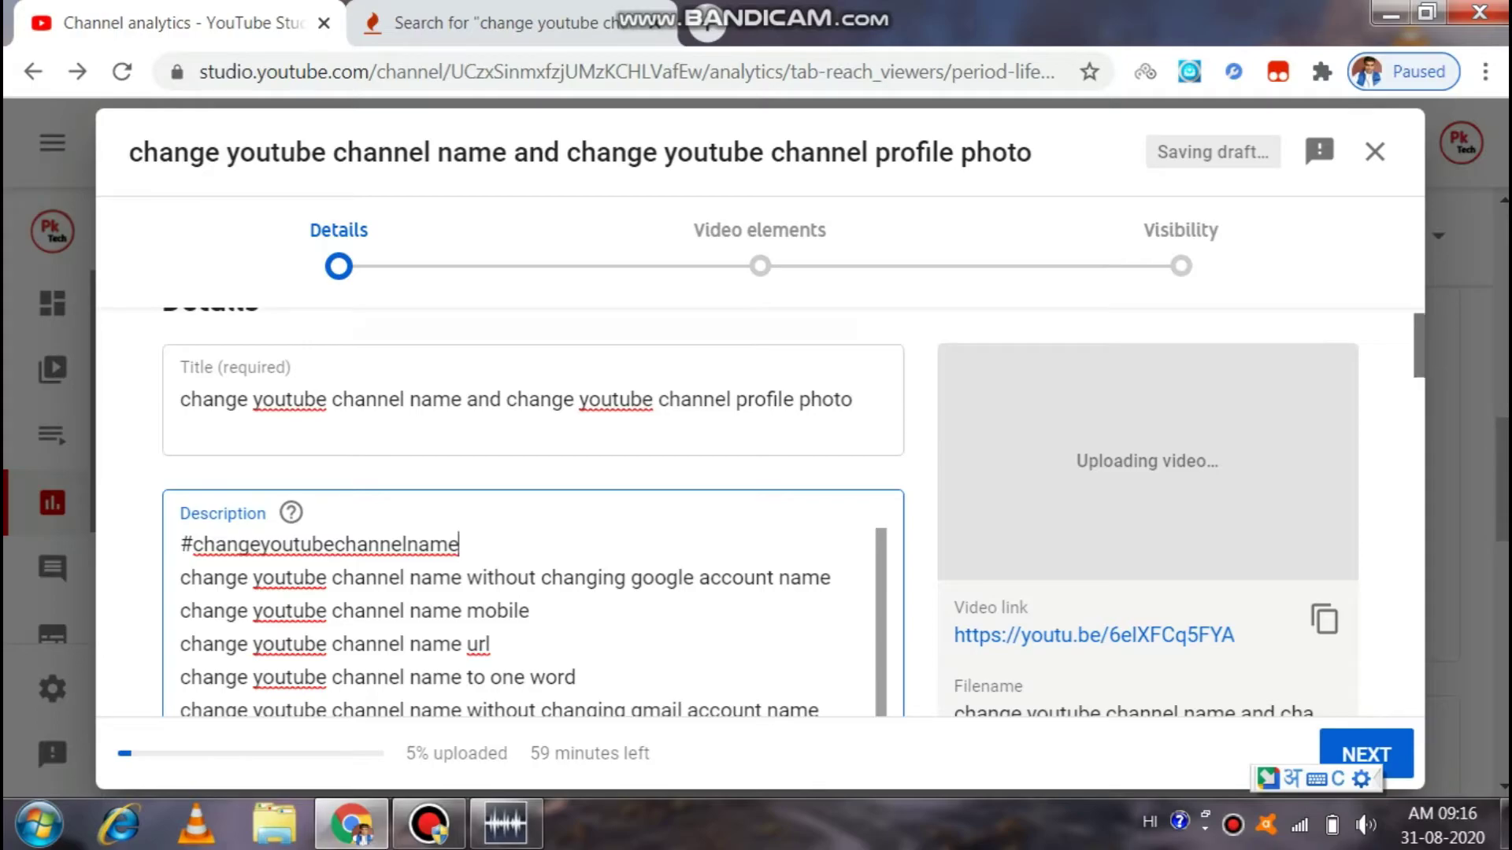
# Upload the "How-to-Change-Chan…" image from the HP library's Desktop folder as the video's custom thumbnail.
pyautogui.scroll(-10, 533, 511)
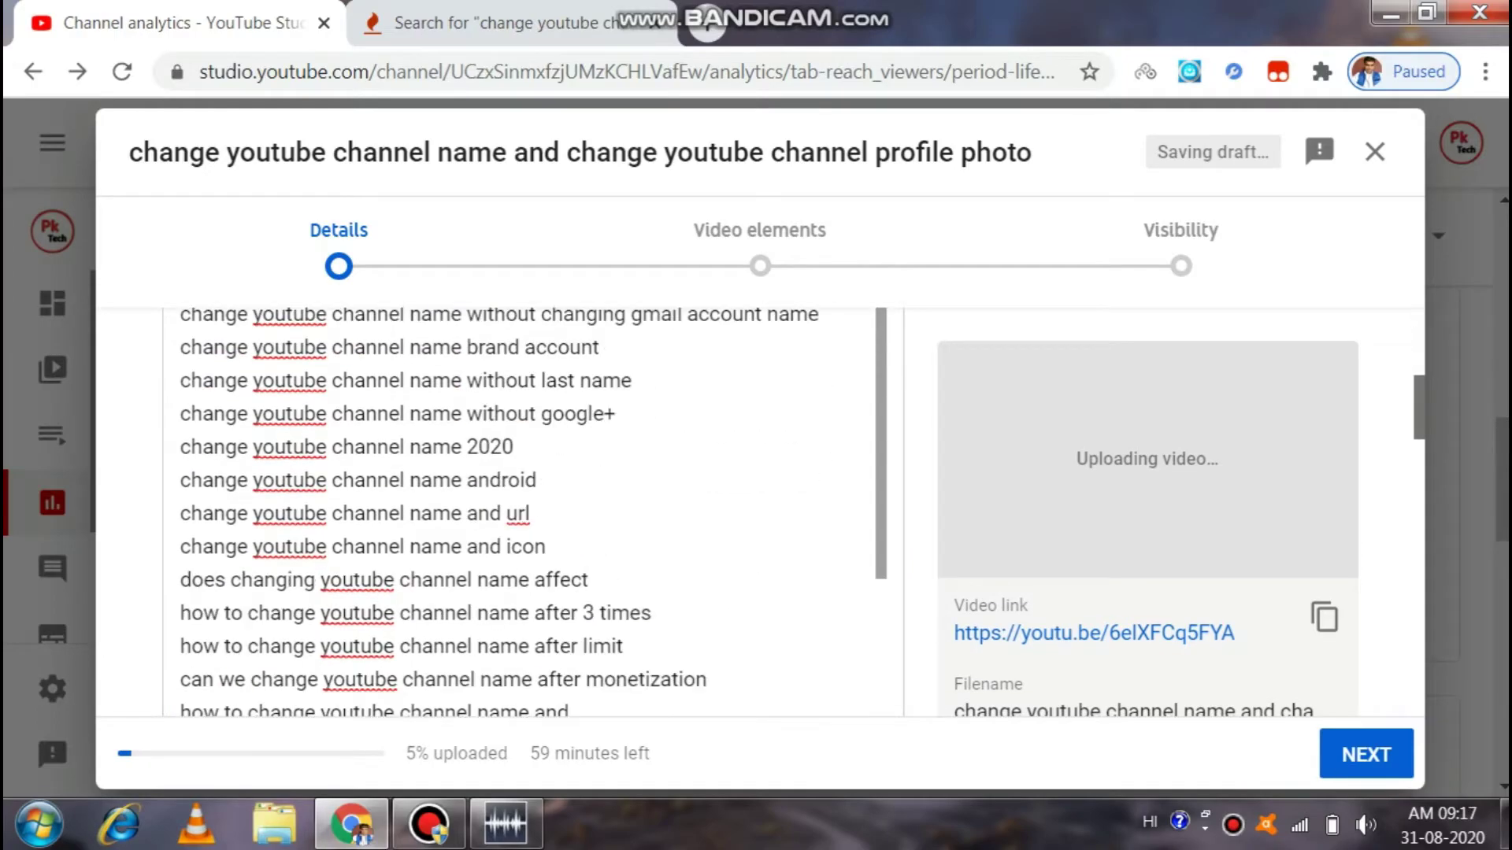
pyautogui.scroll(-10, 532, 511)
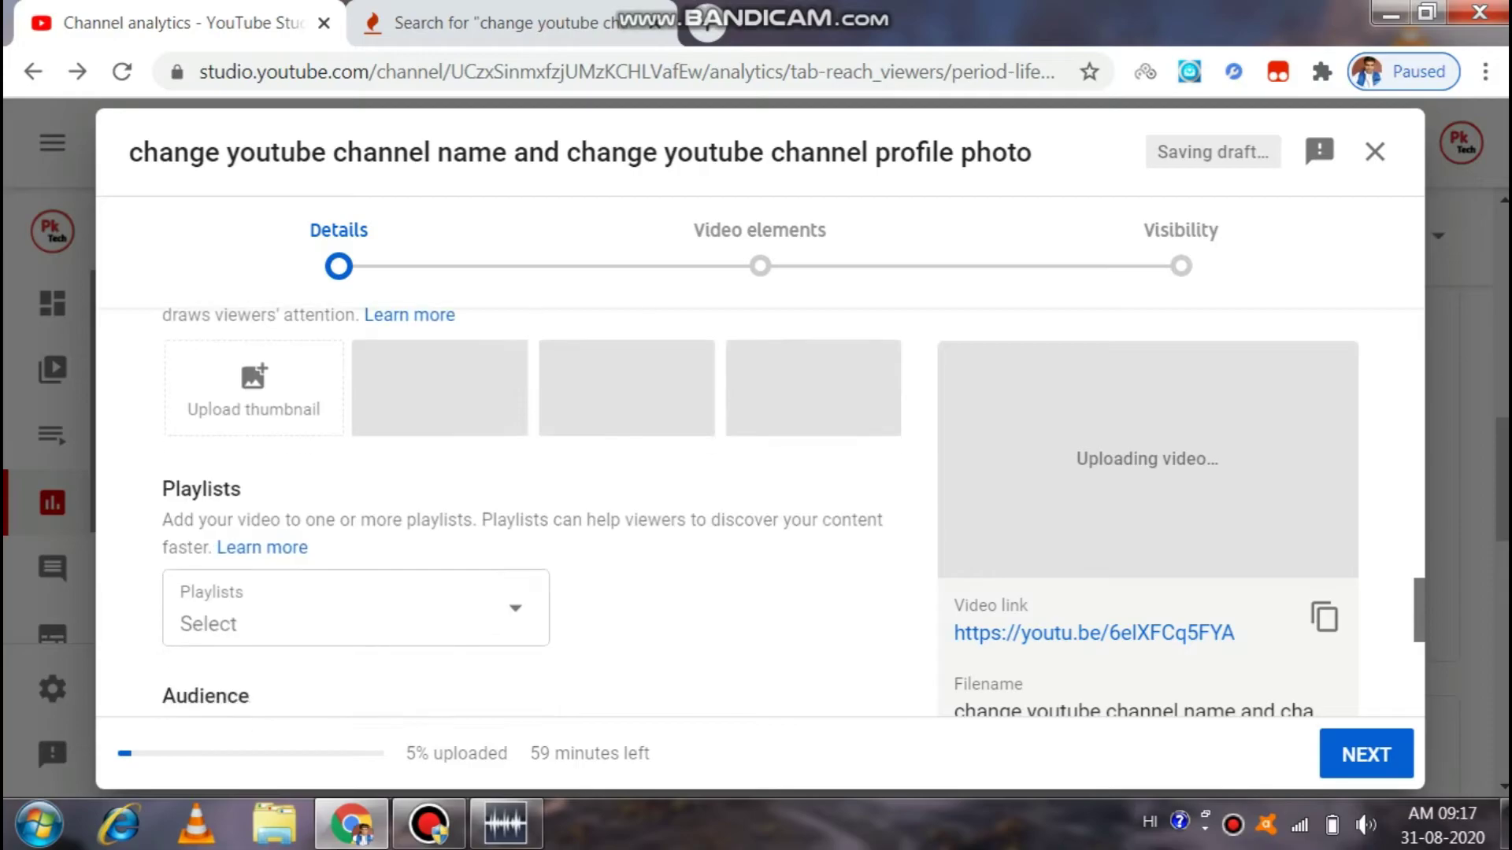
pyautogui.scroll(-4, 532, 512)
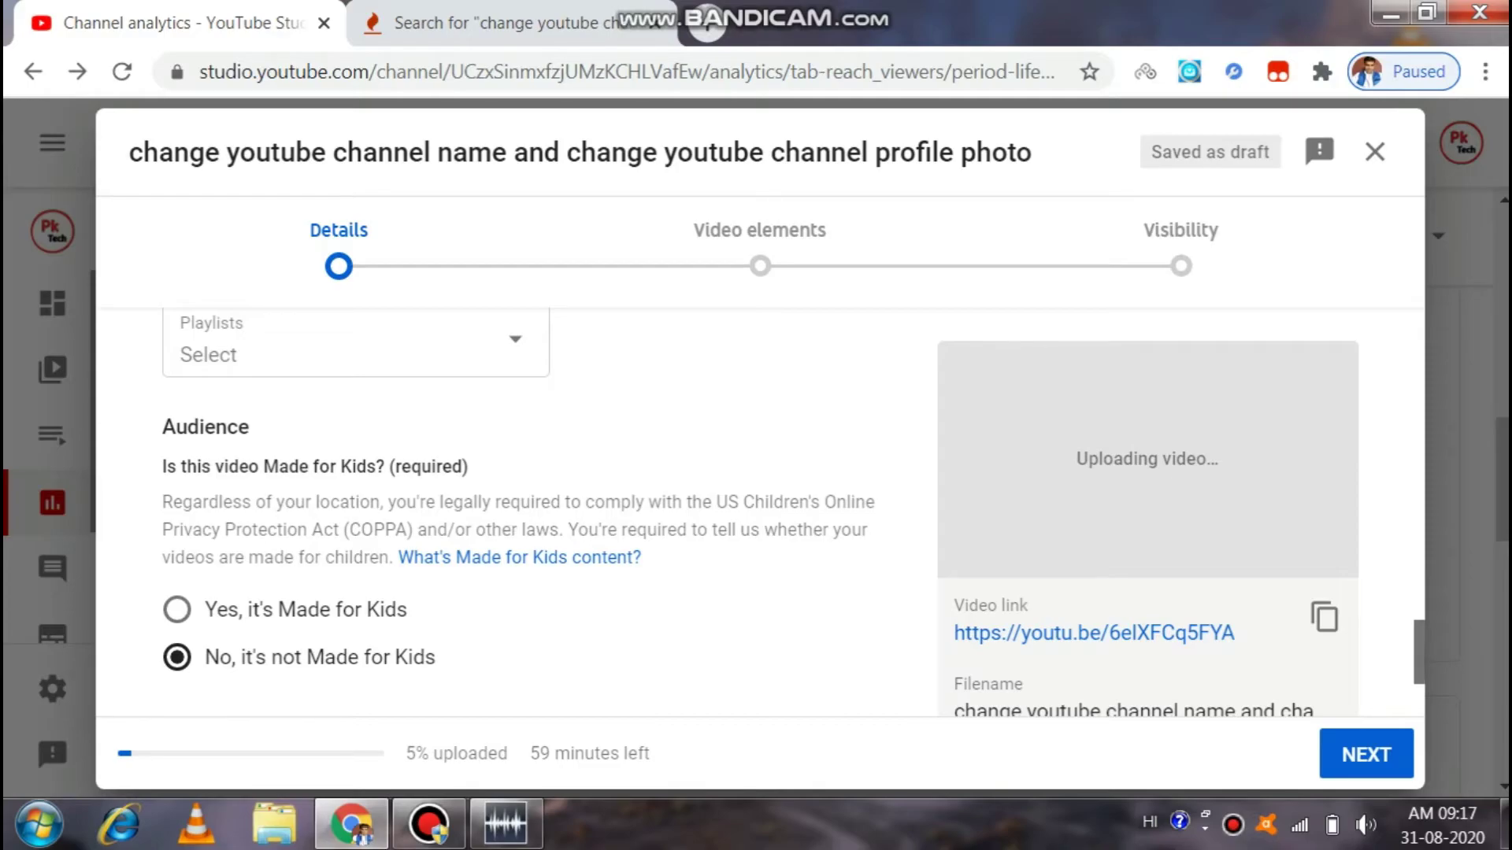
pyautogui.scroll(4, 533, 512)
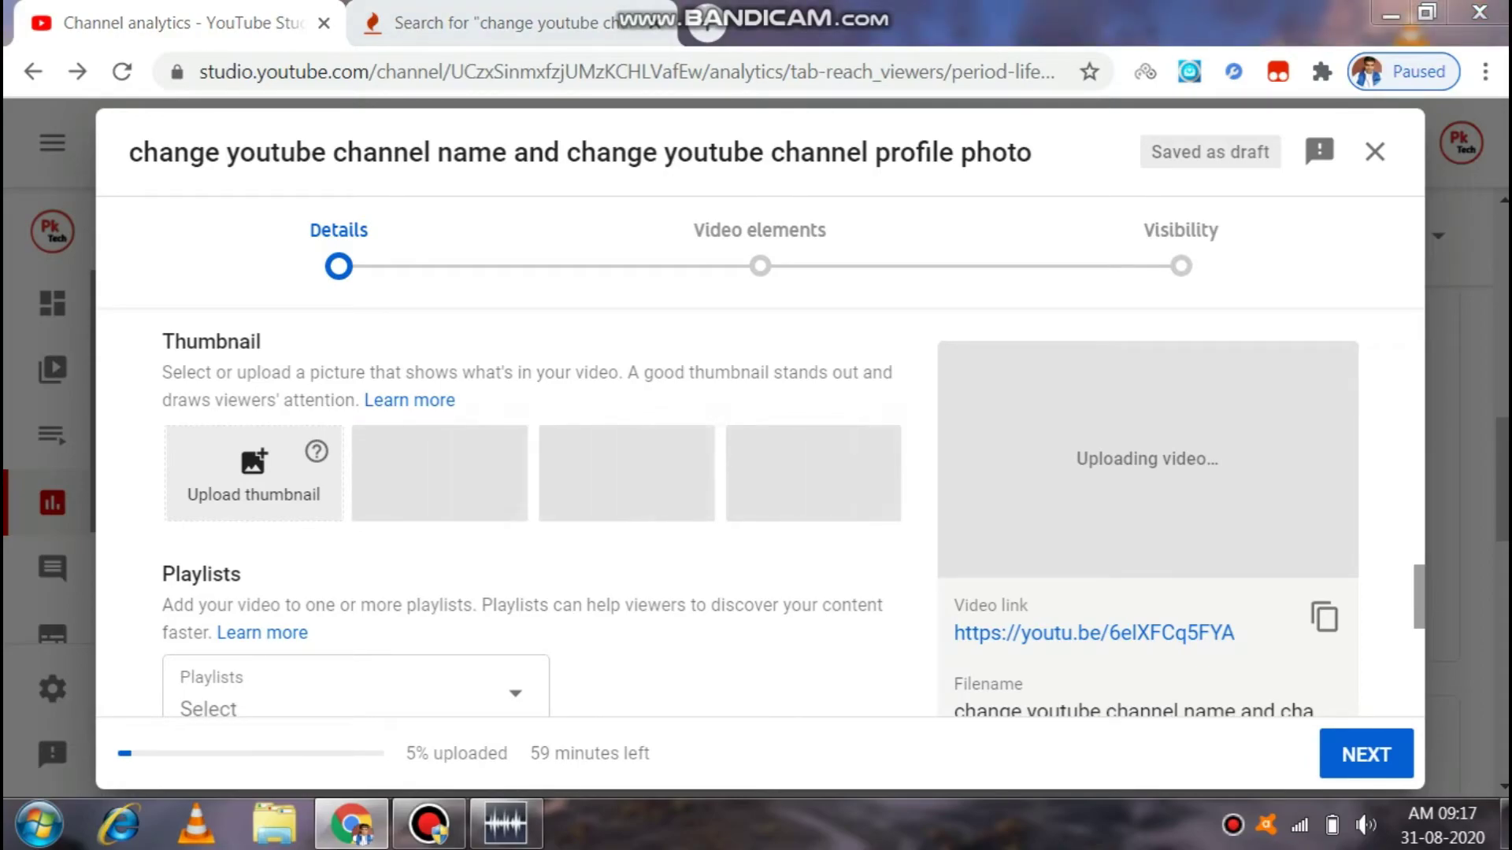
pyautogui.click(254, 473)
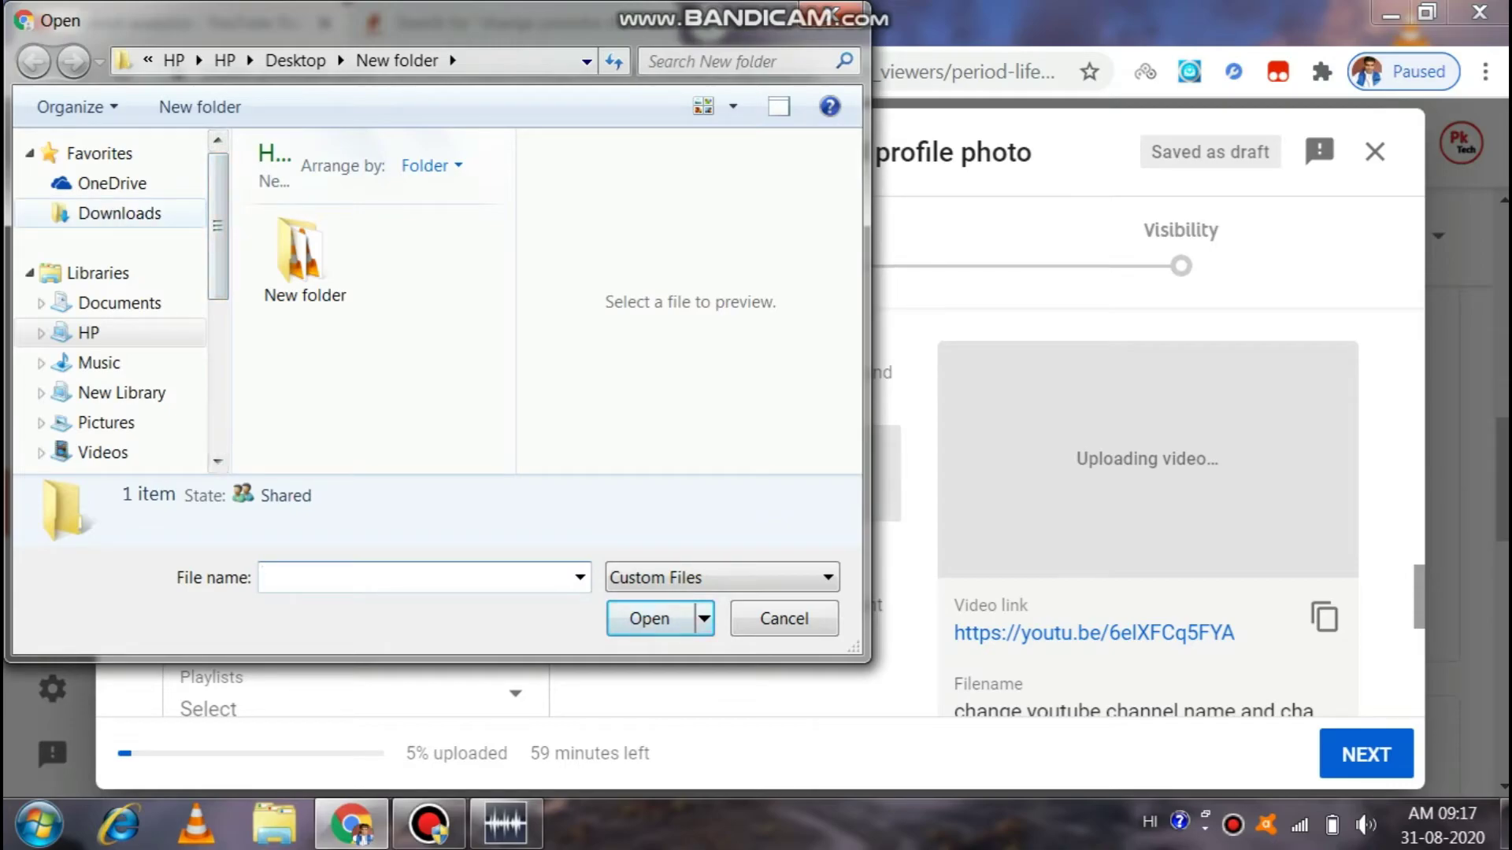
pyautogui.click(89, 332)
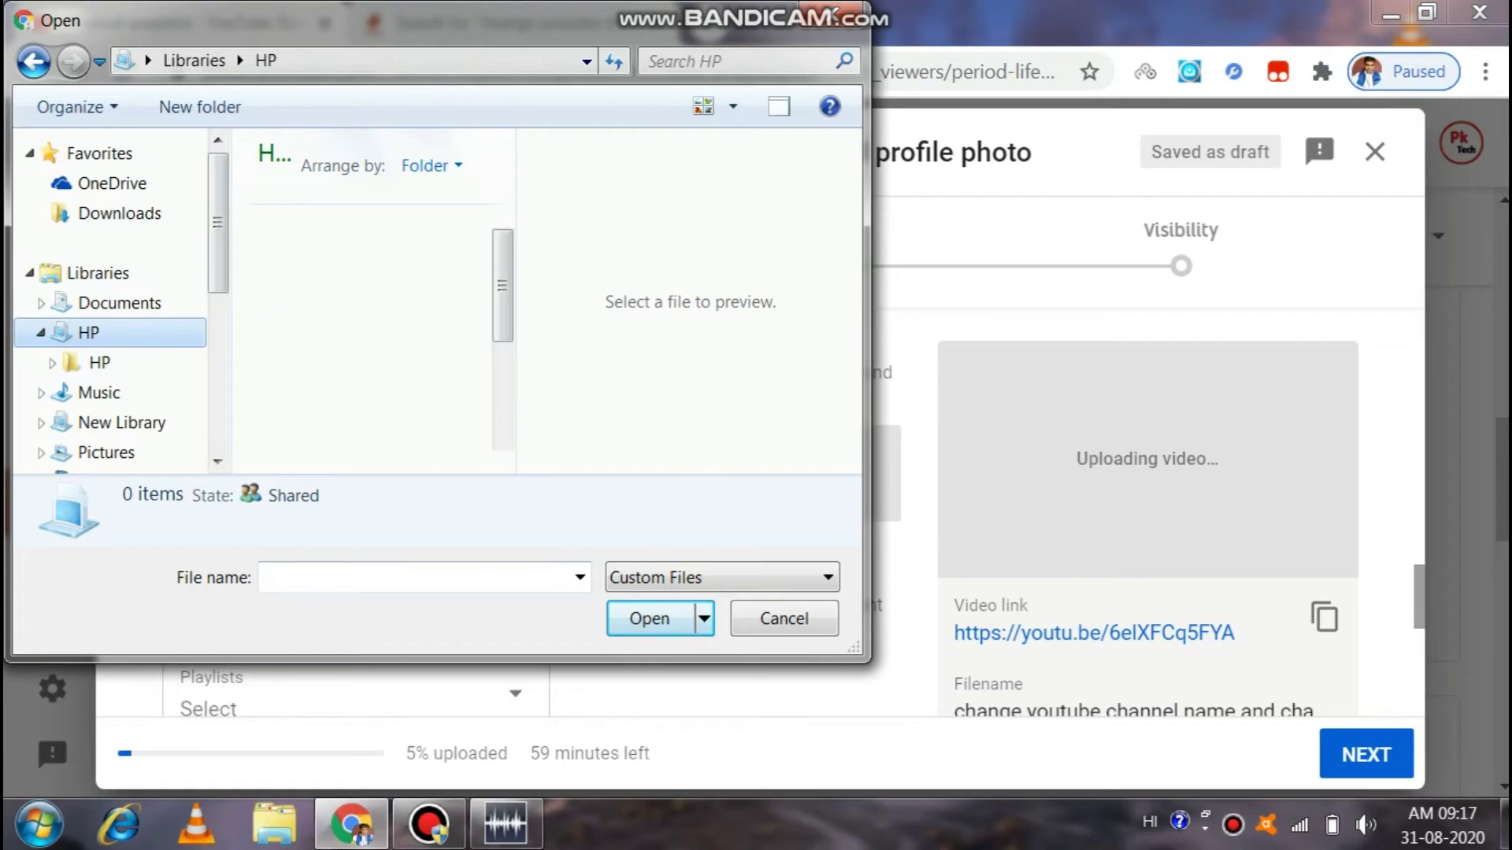
pyautogui.doubleClick(423, 315)
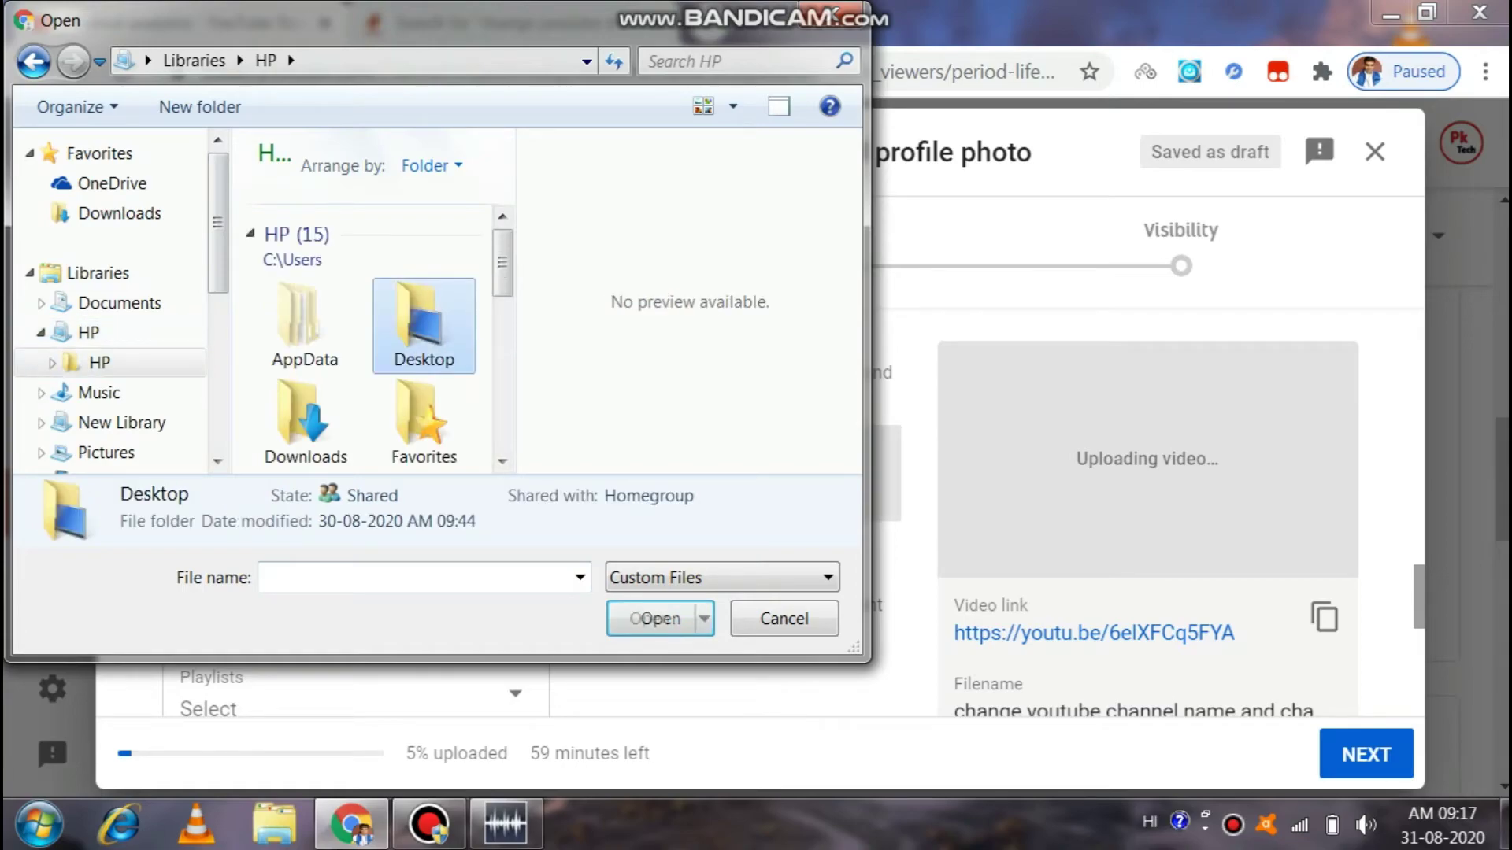
pyautogui.scroll(-5, 502, 262)
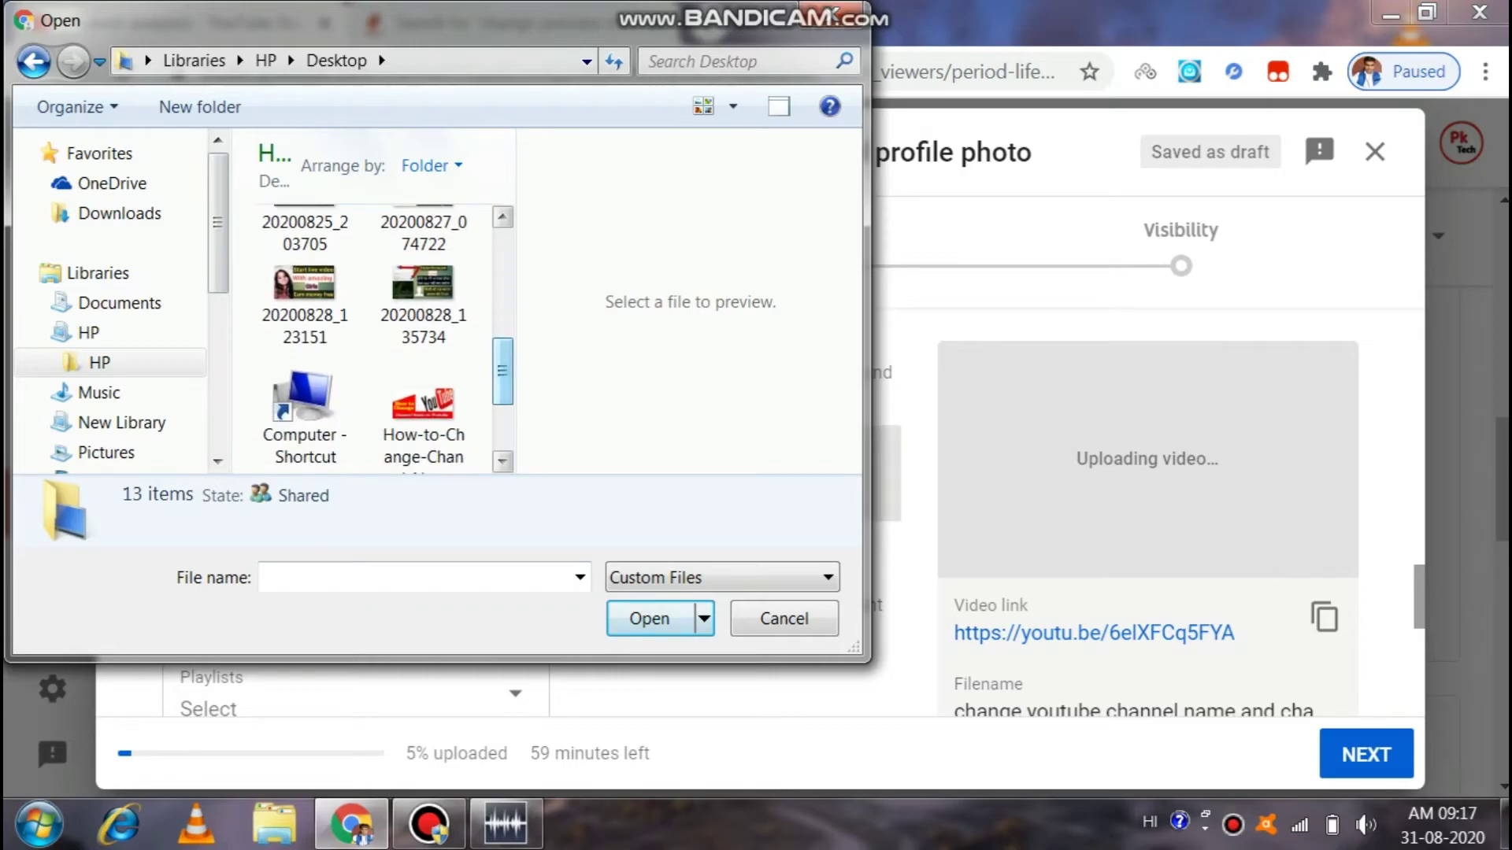
pyautogui.click(424, 426)
pyautogui.press('Return')
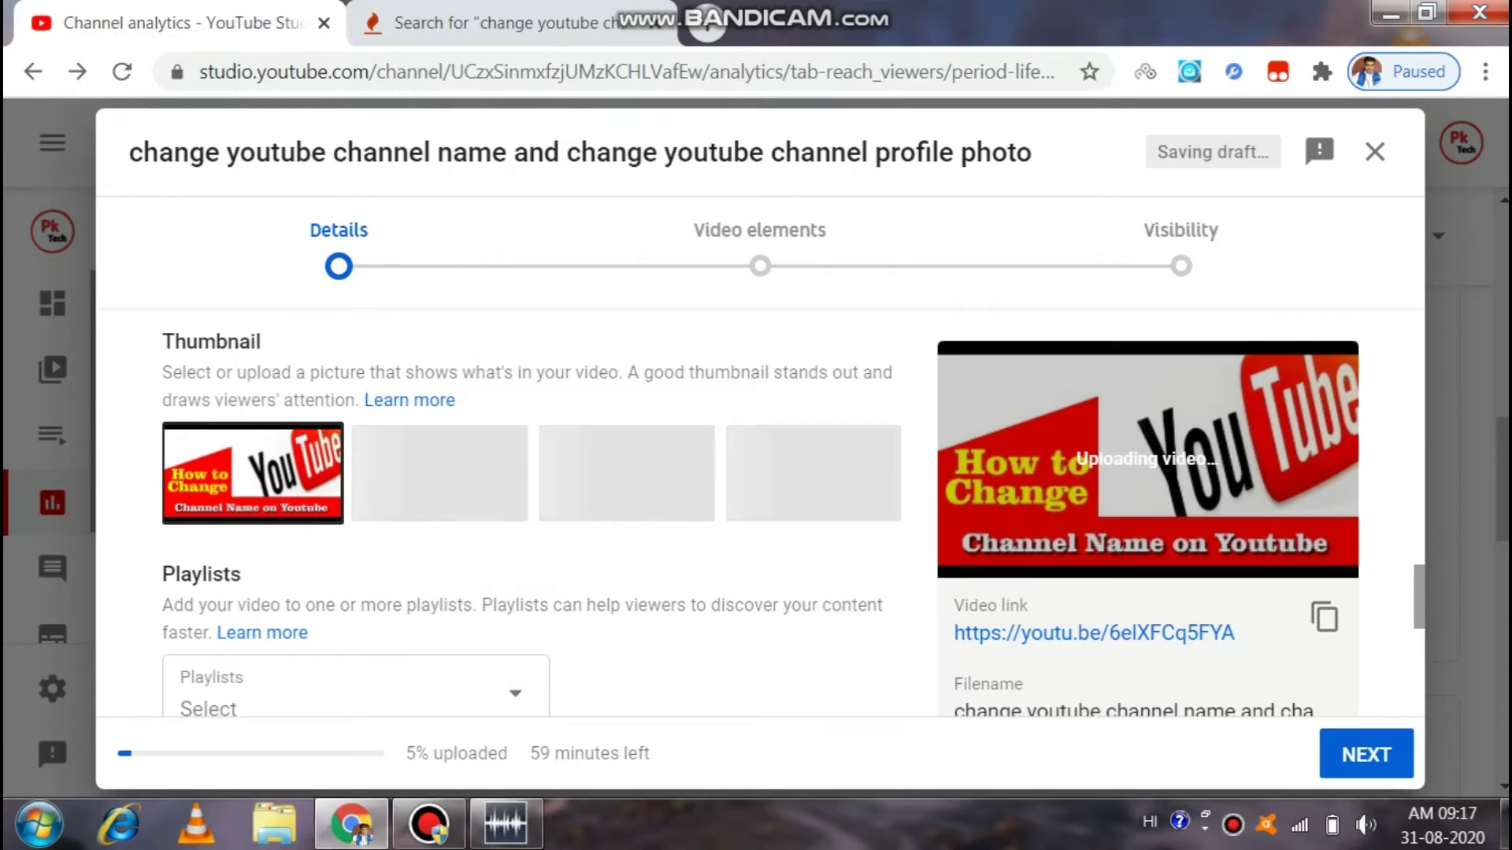
# Proceed past the video elements to visibility, publish the video as Public and close the upload notice.
pyautogui.scroll(-5, 520, 512)
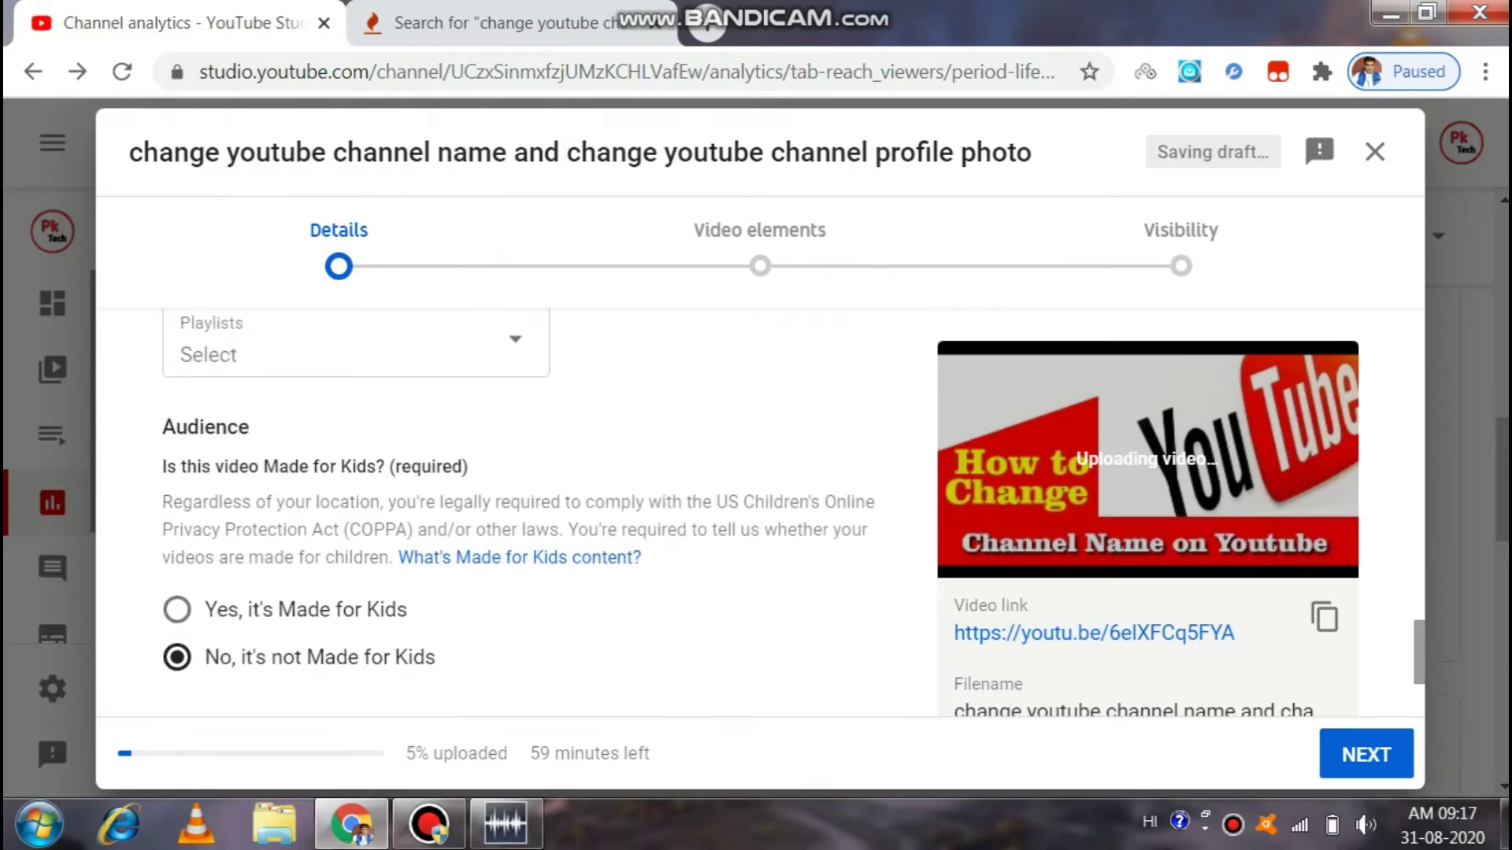
pyautogui.click(1367, 755)
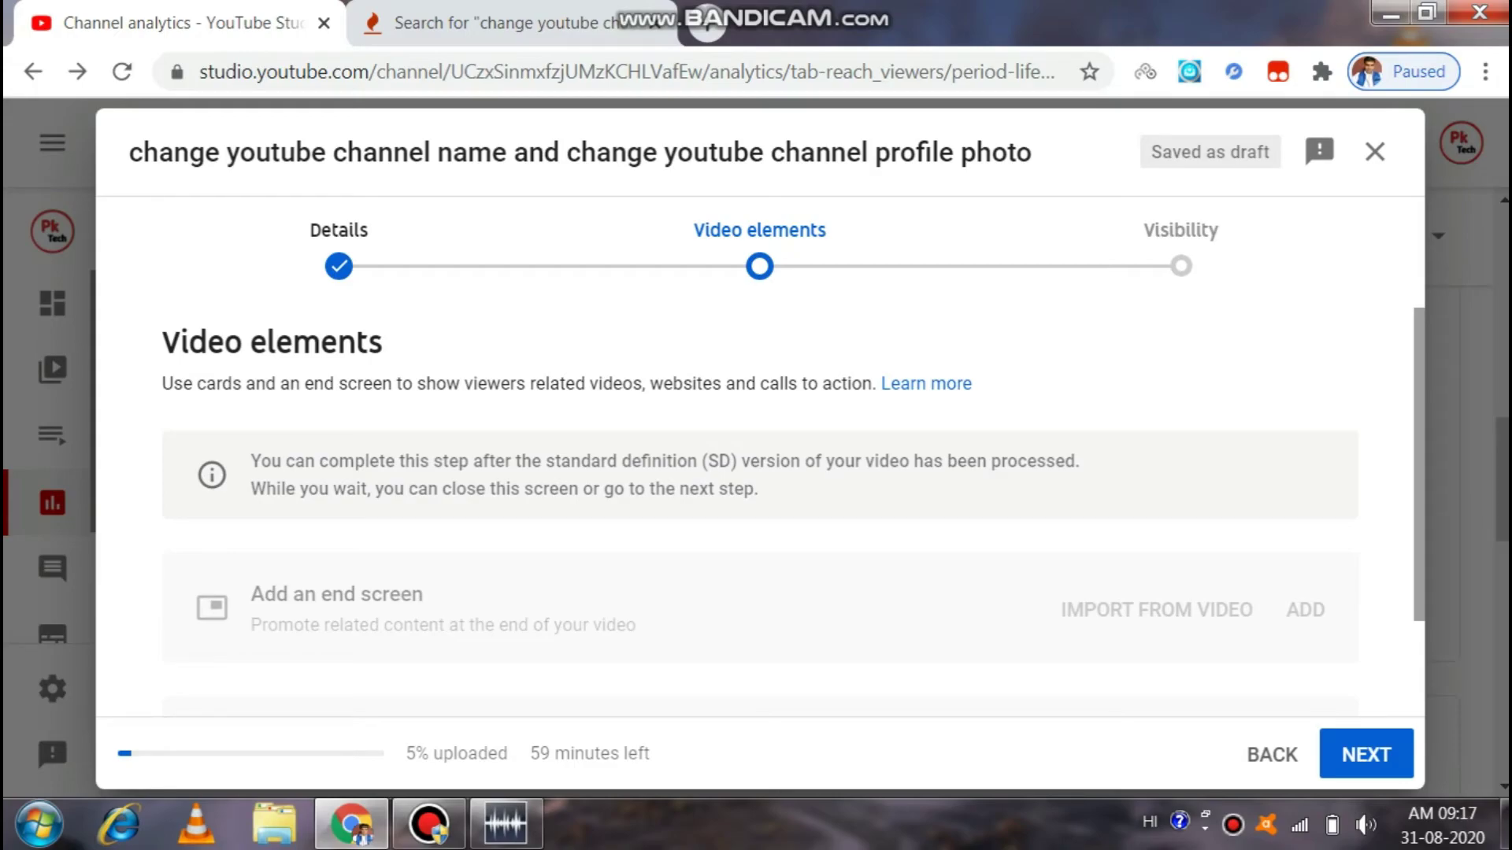
pyautogui.press('Return')
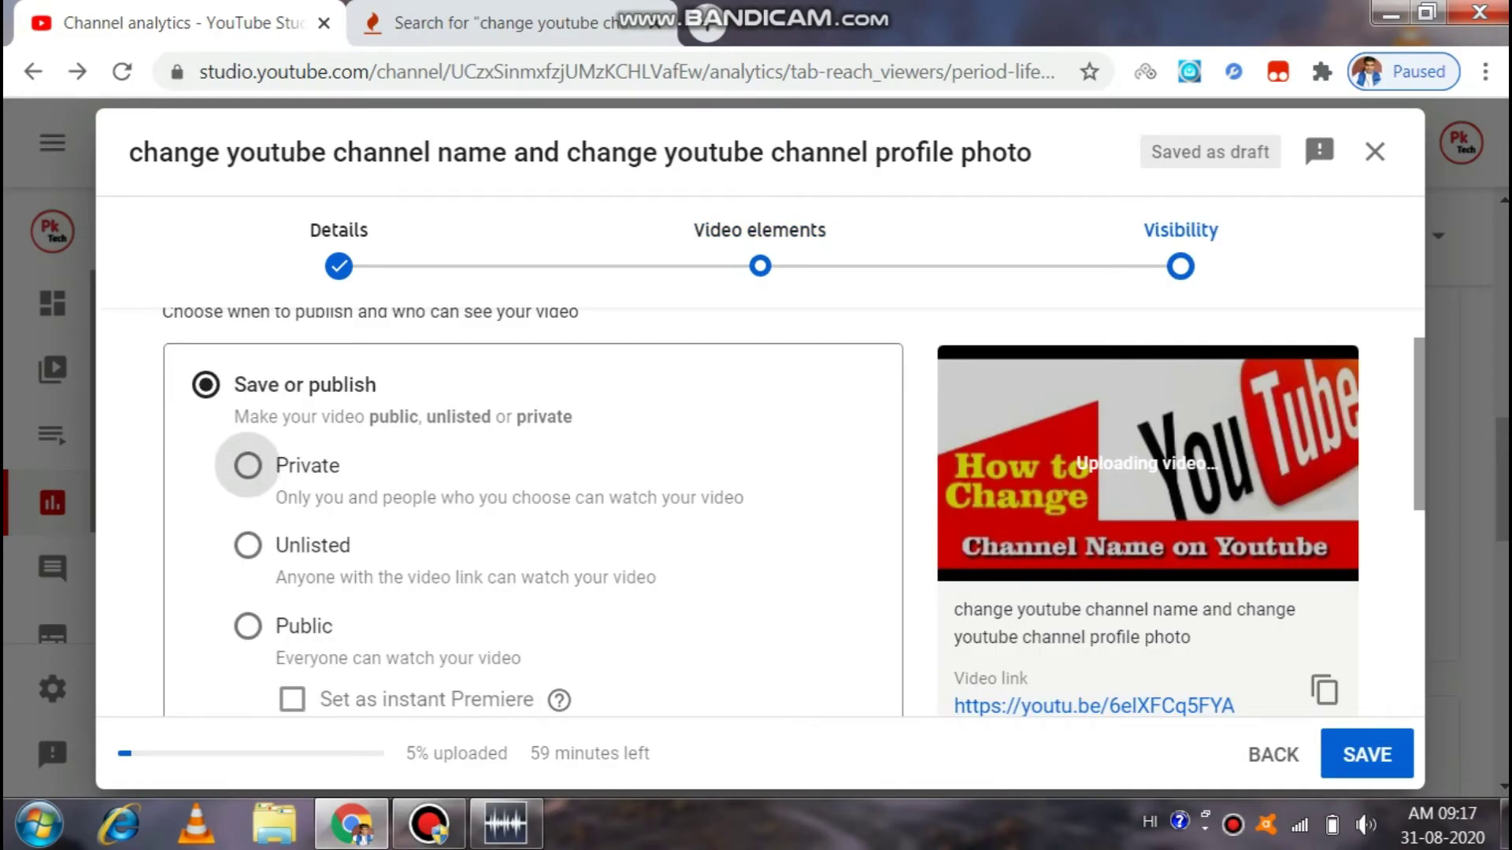
pyautogui.press('Return')
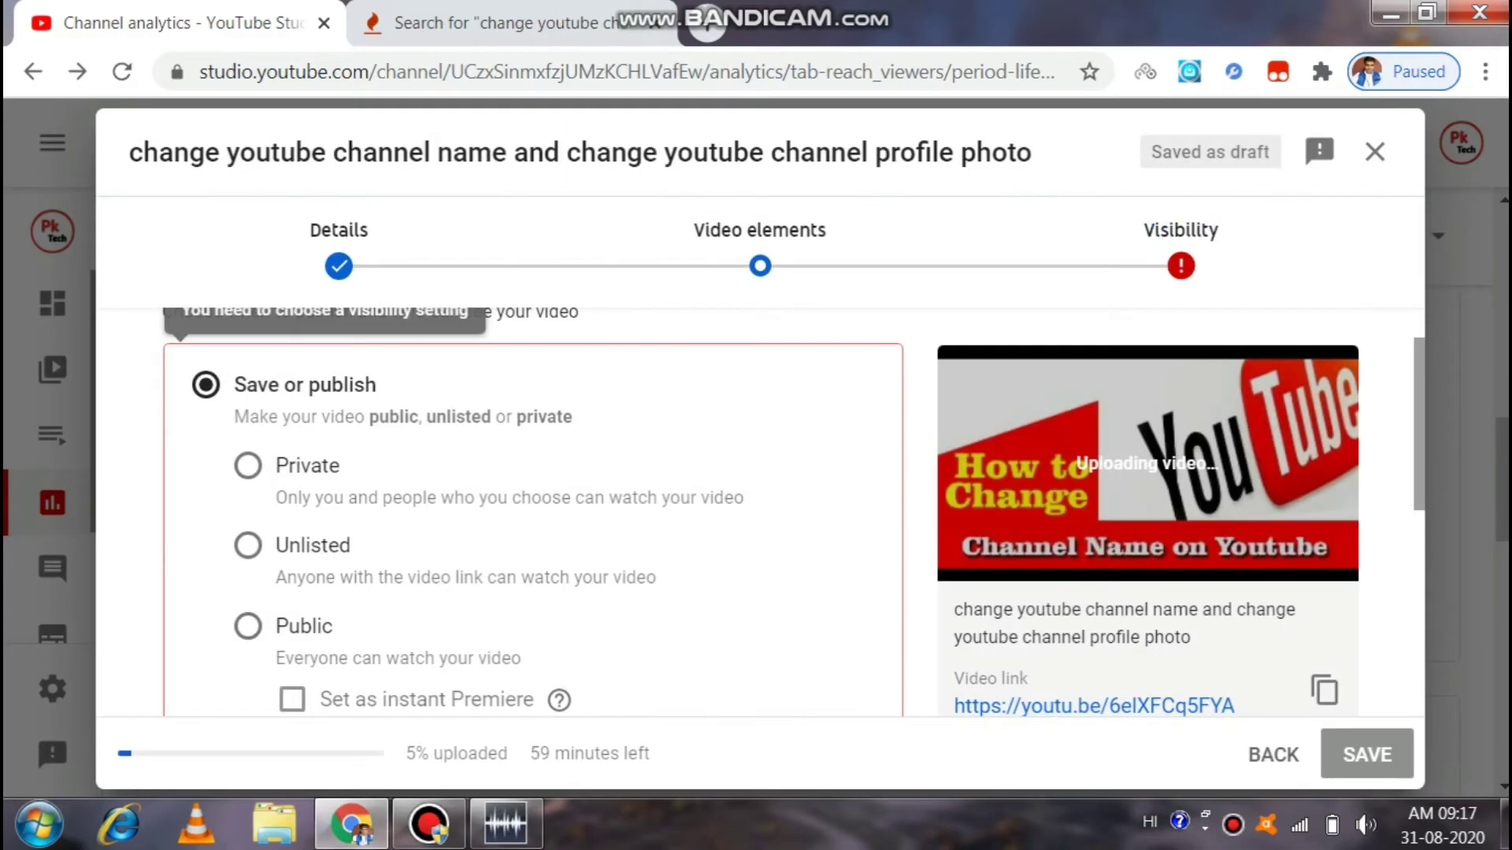
pyautogui.click(247, 626)
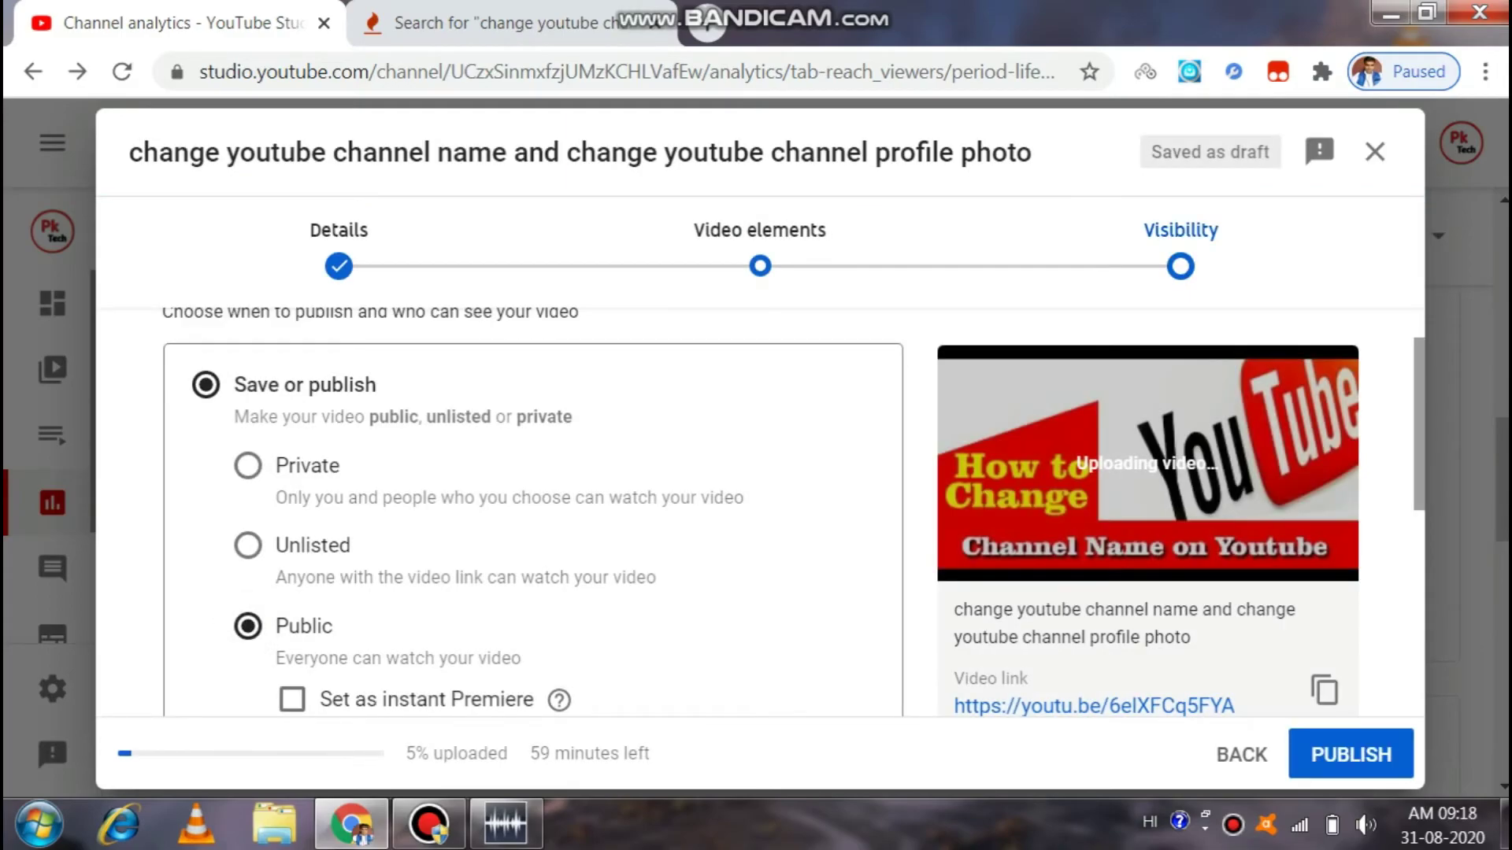
pyautogui.press('Return')
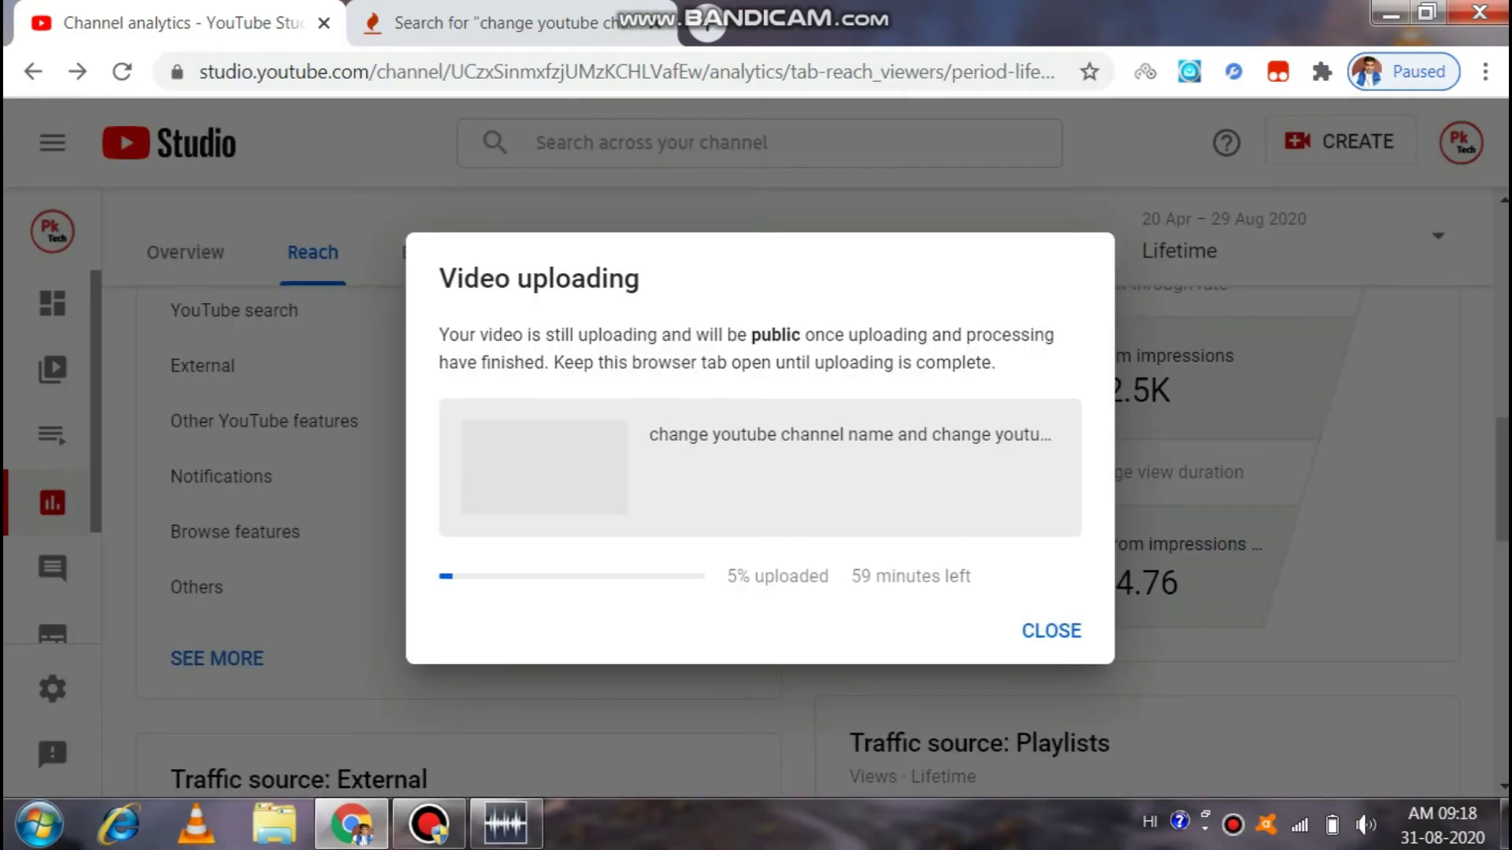
pyautogui.press('Return')
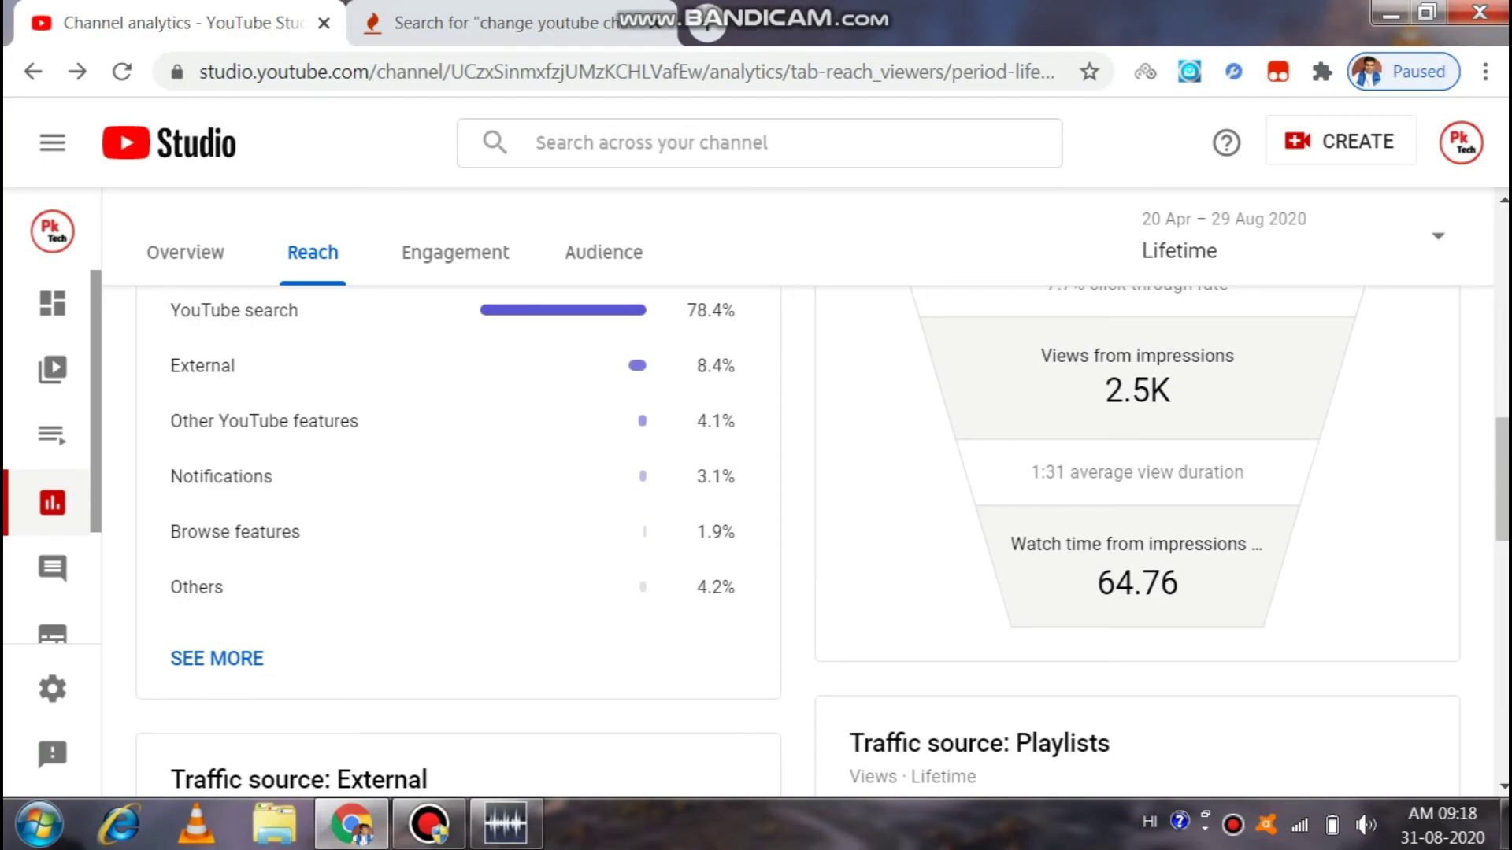